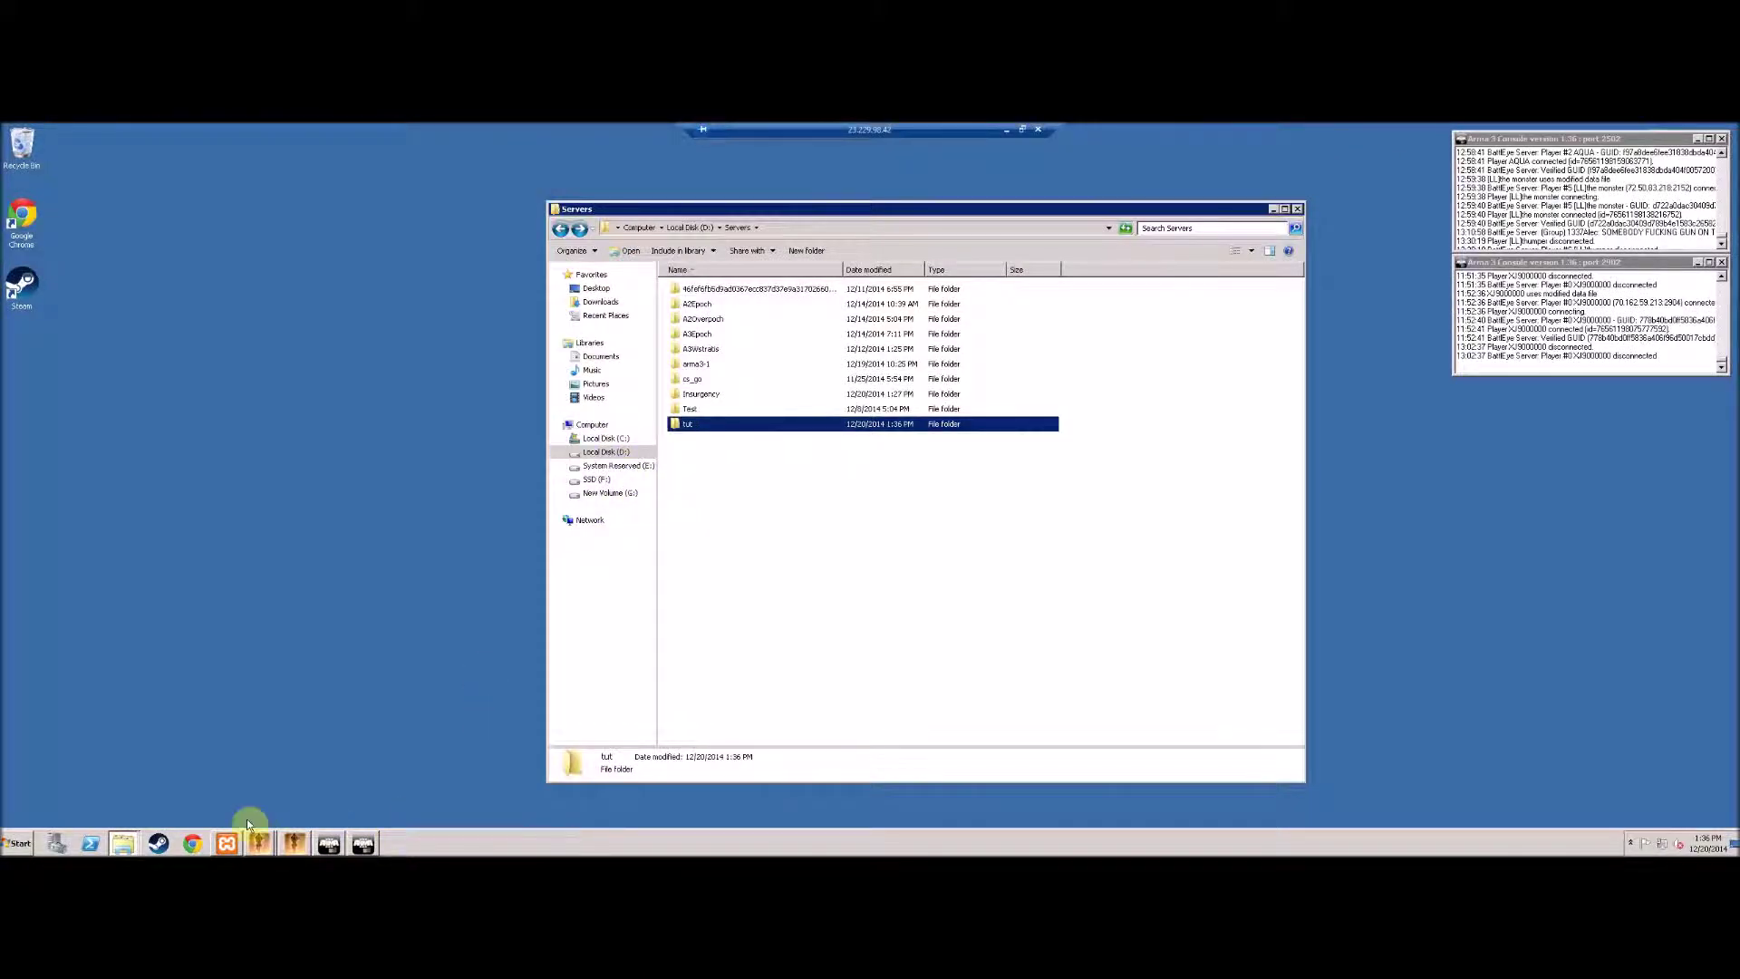
Launch the SteamCMD console from its taskbar shortcut
left_click(158, 843)
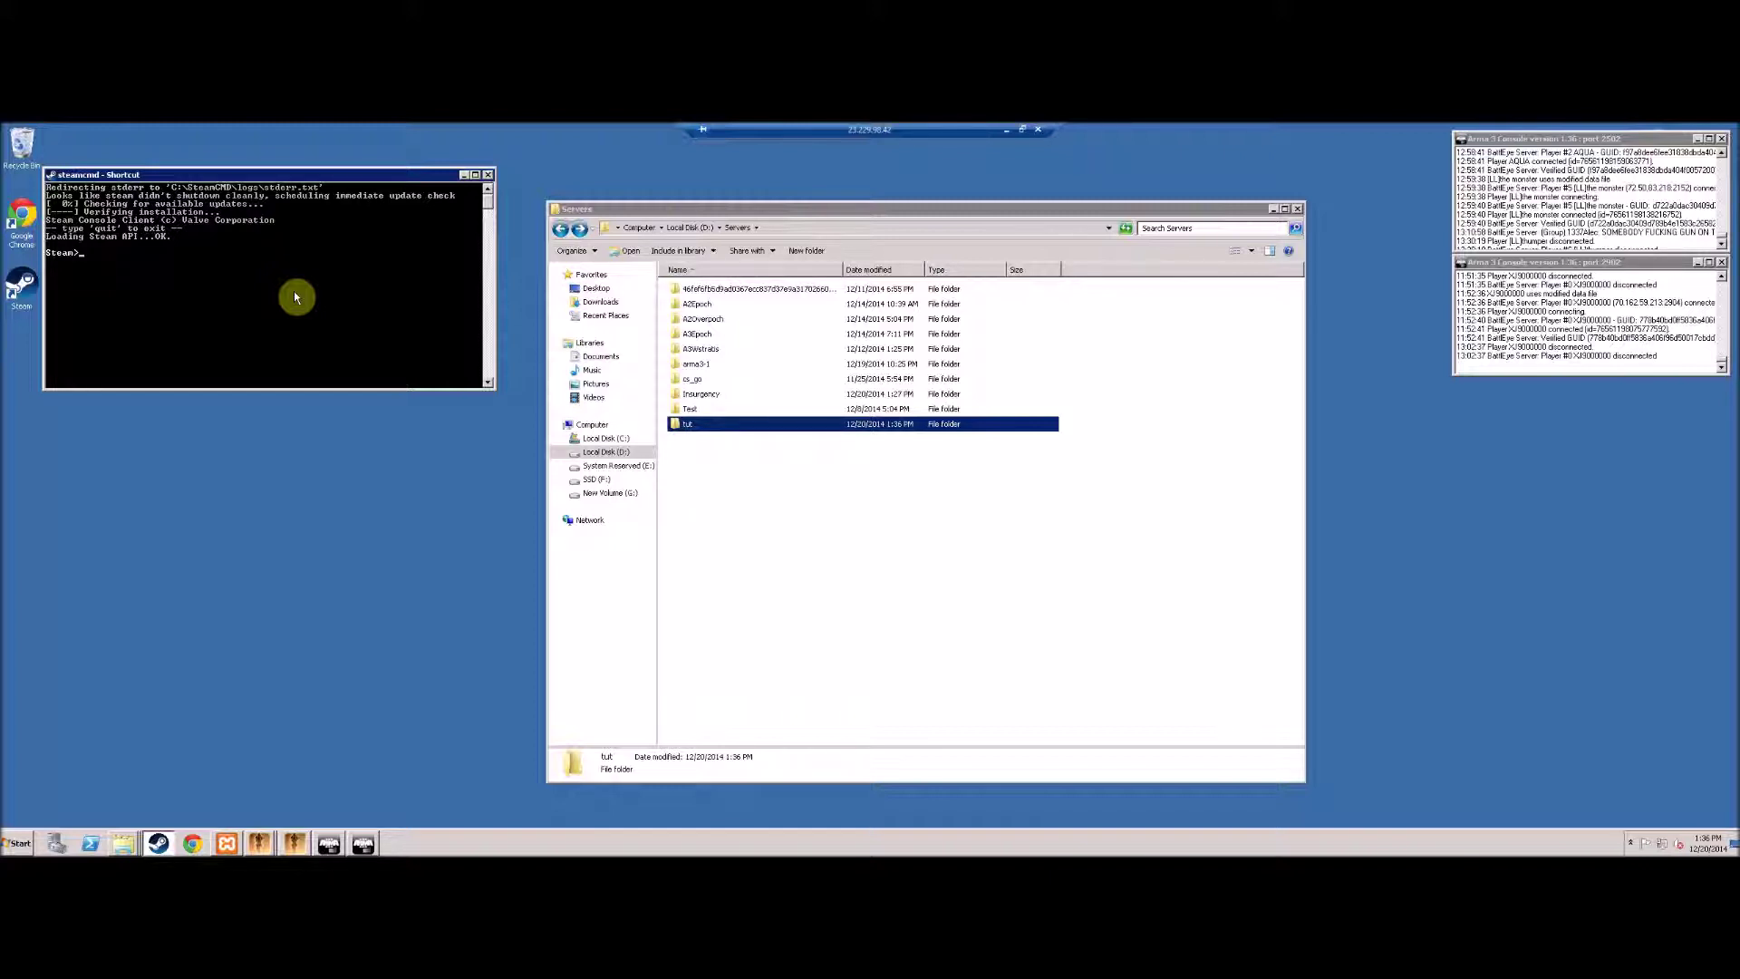
type("login ")
type("christian")
type("358")
type("727")
Log in to SteamCMD with your Steam account username
key("Return")
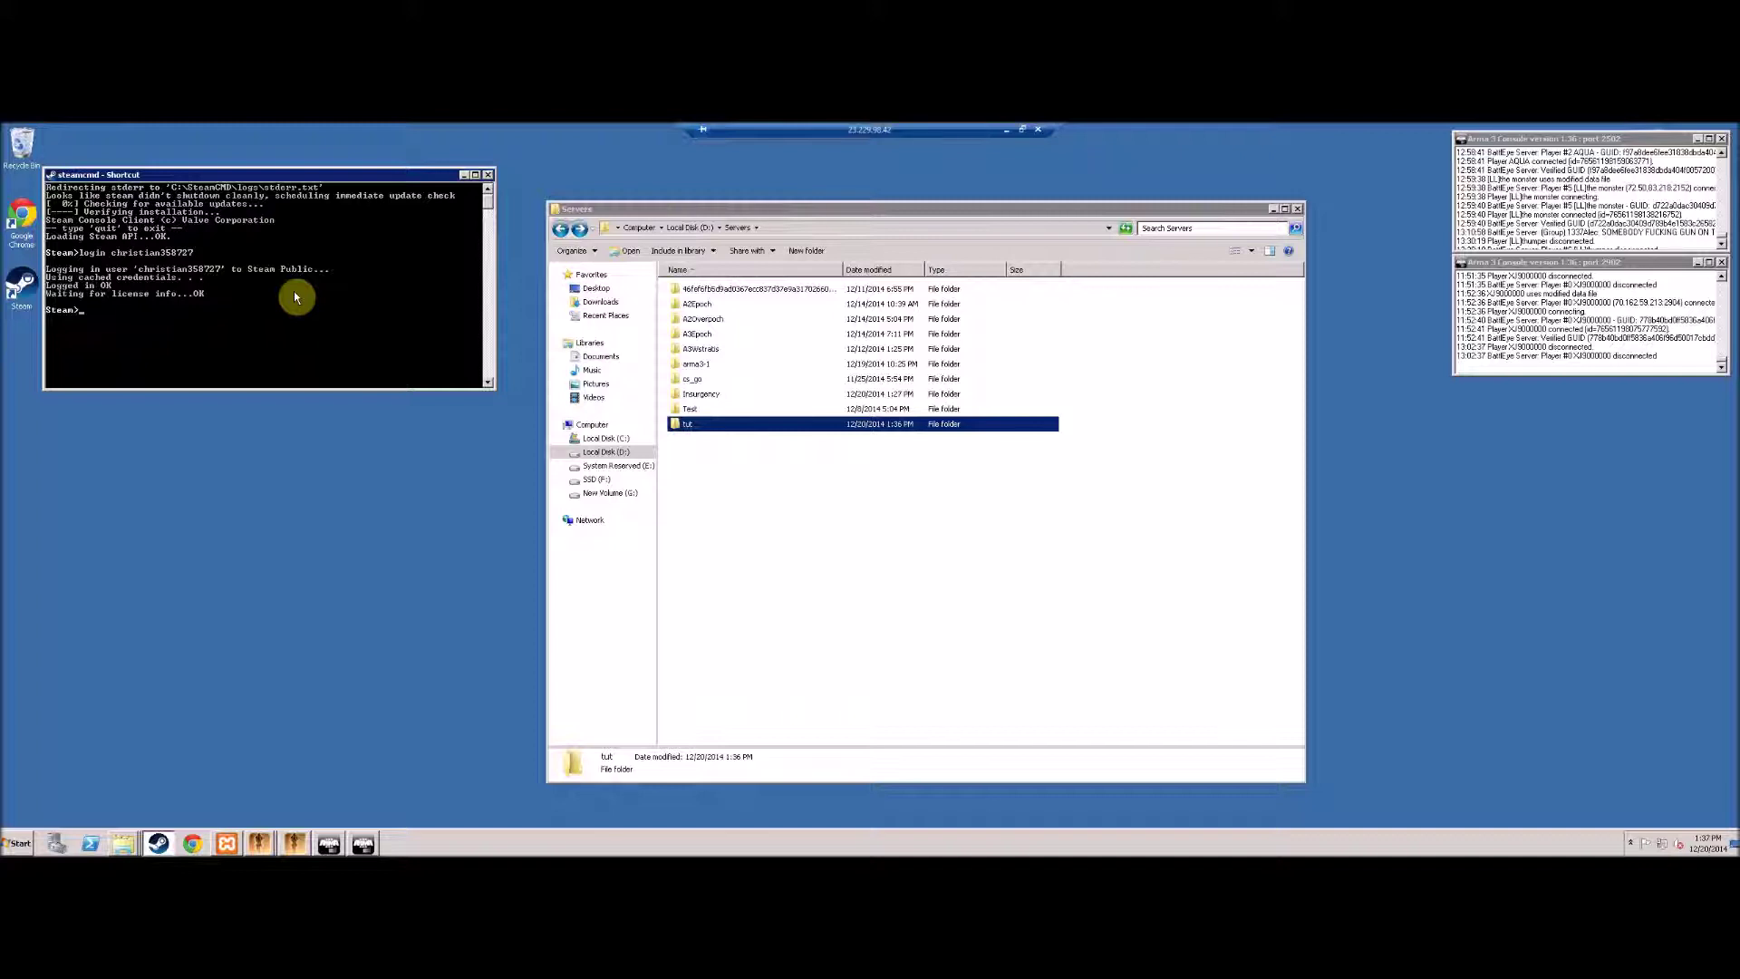
type("force")
type("_")
type("install_dir D:\\Servers\\tut")
Set the install directory to D:\Servers\tut and check the Insurgency dedicated server app ID
key("Return")
type("app_u")
type("pdate")
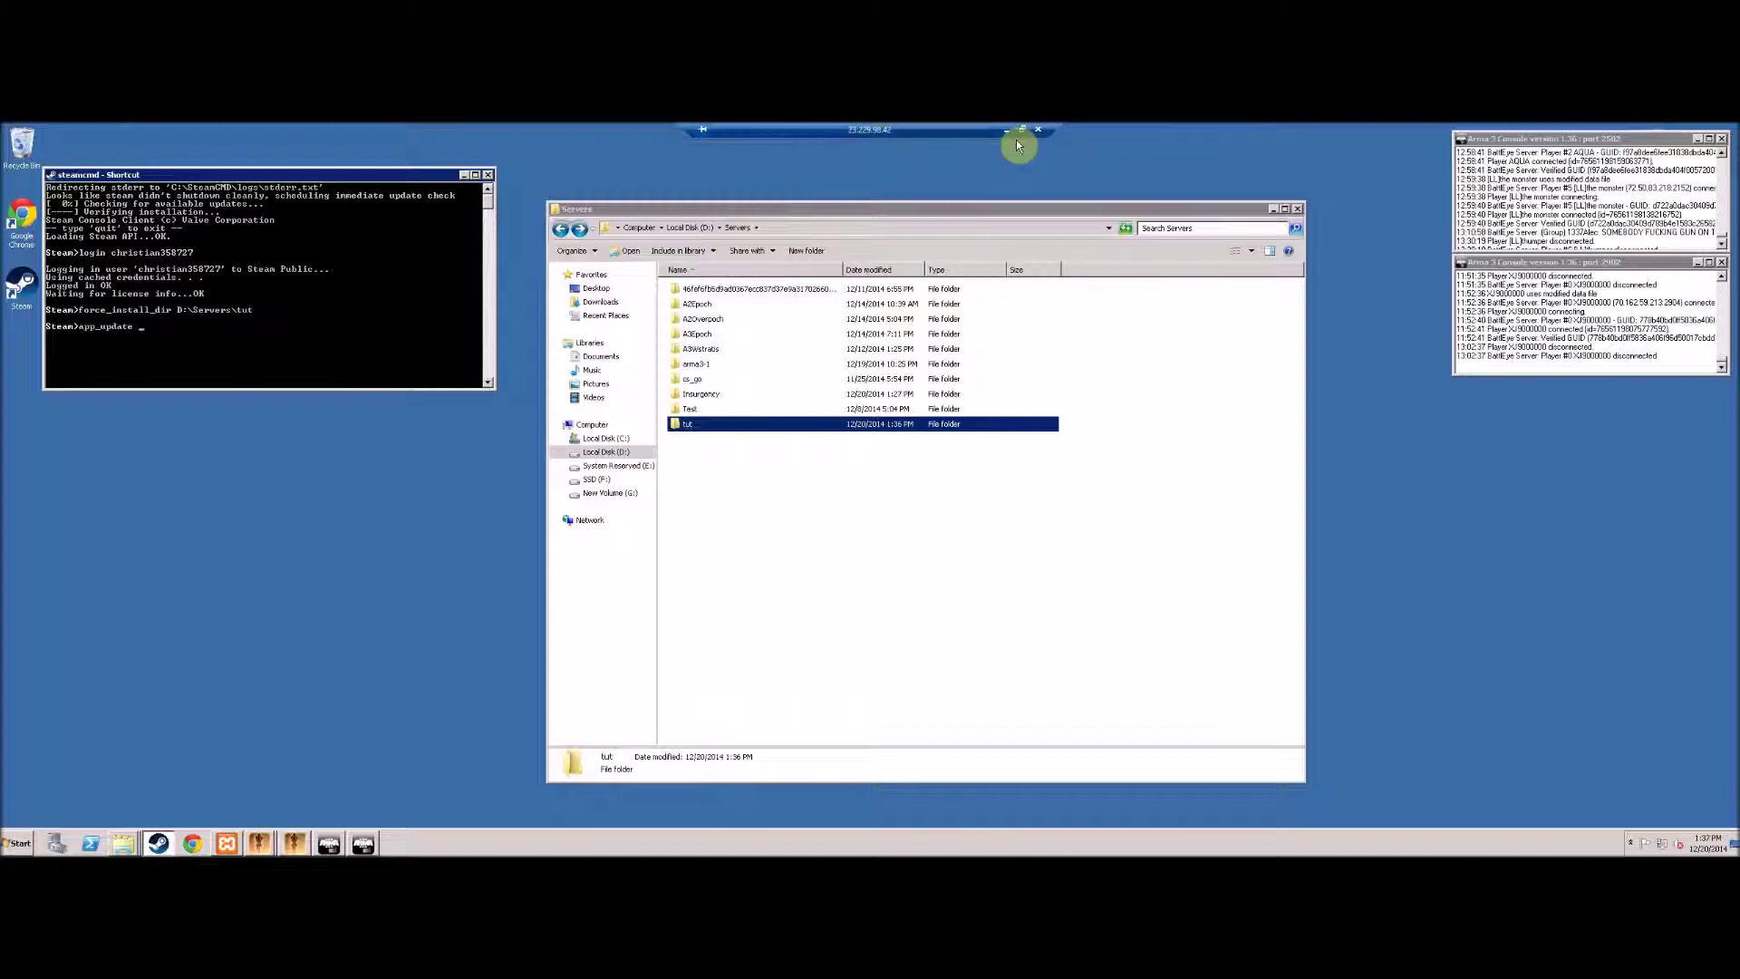
left_click(1012, 131)
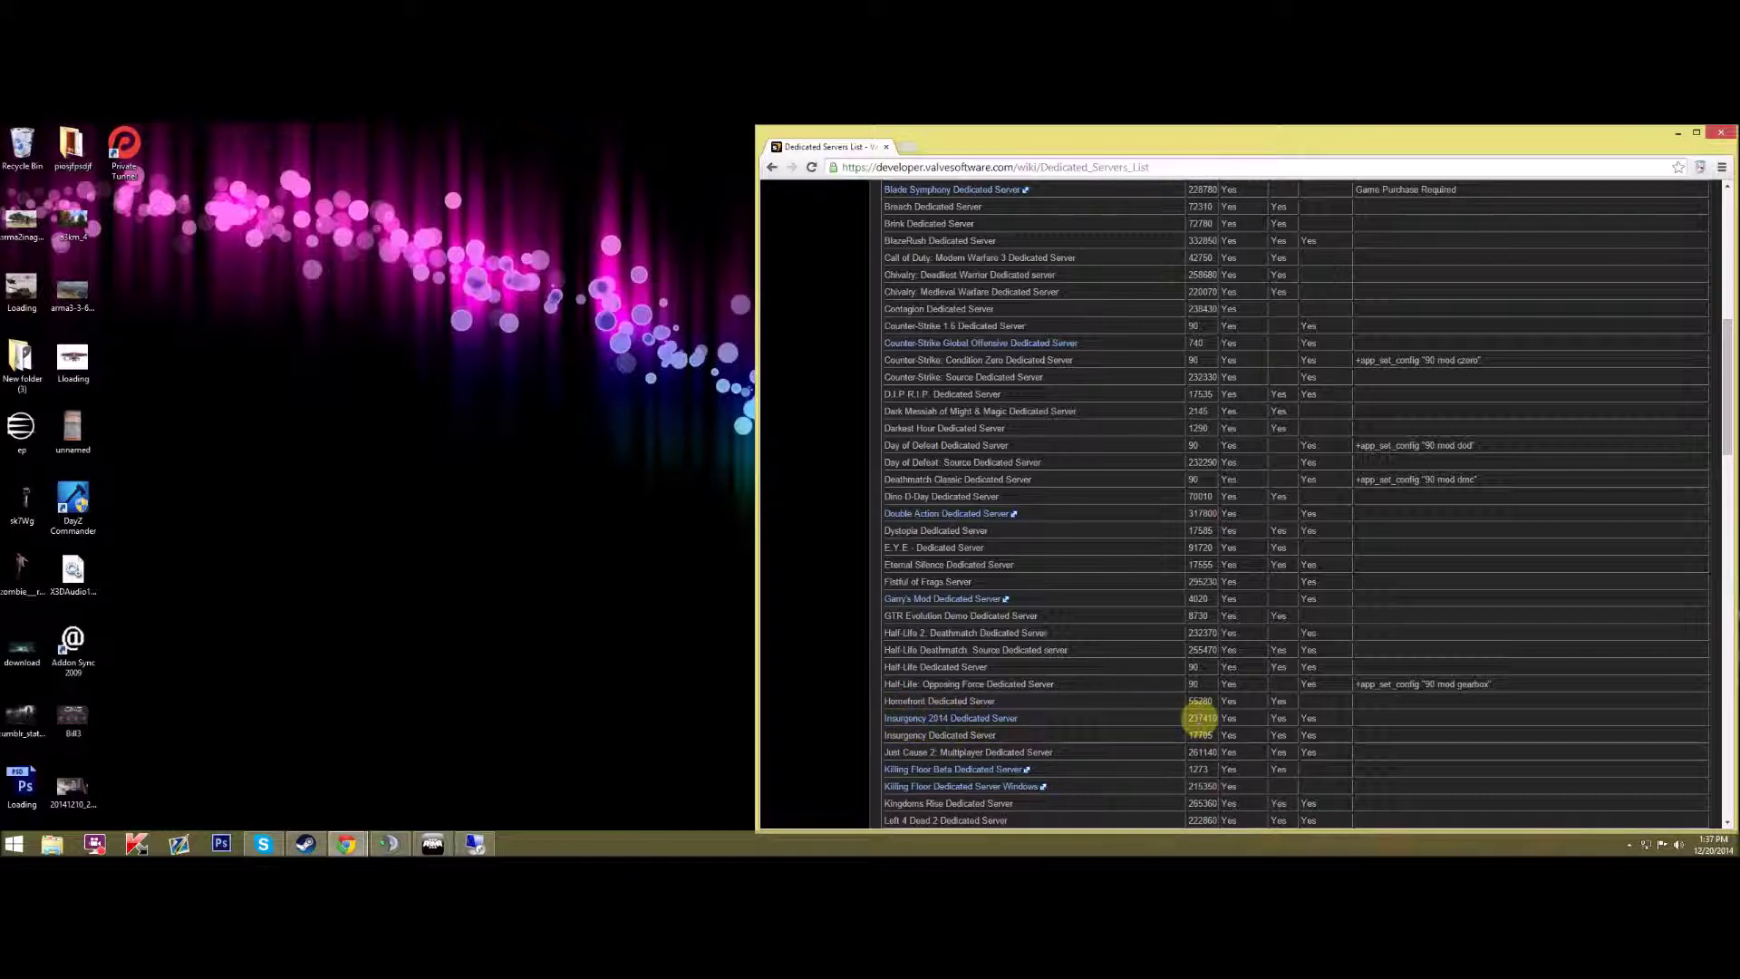
left_click(478, 842)
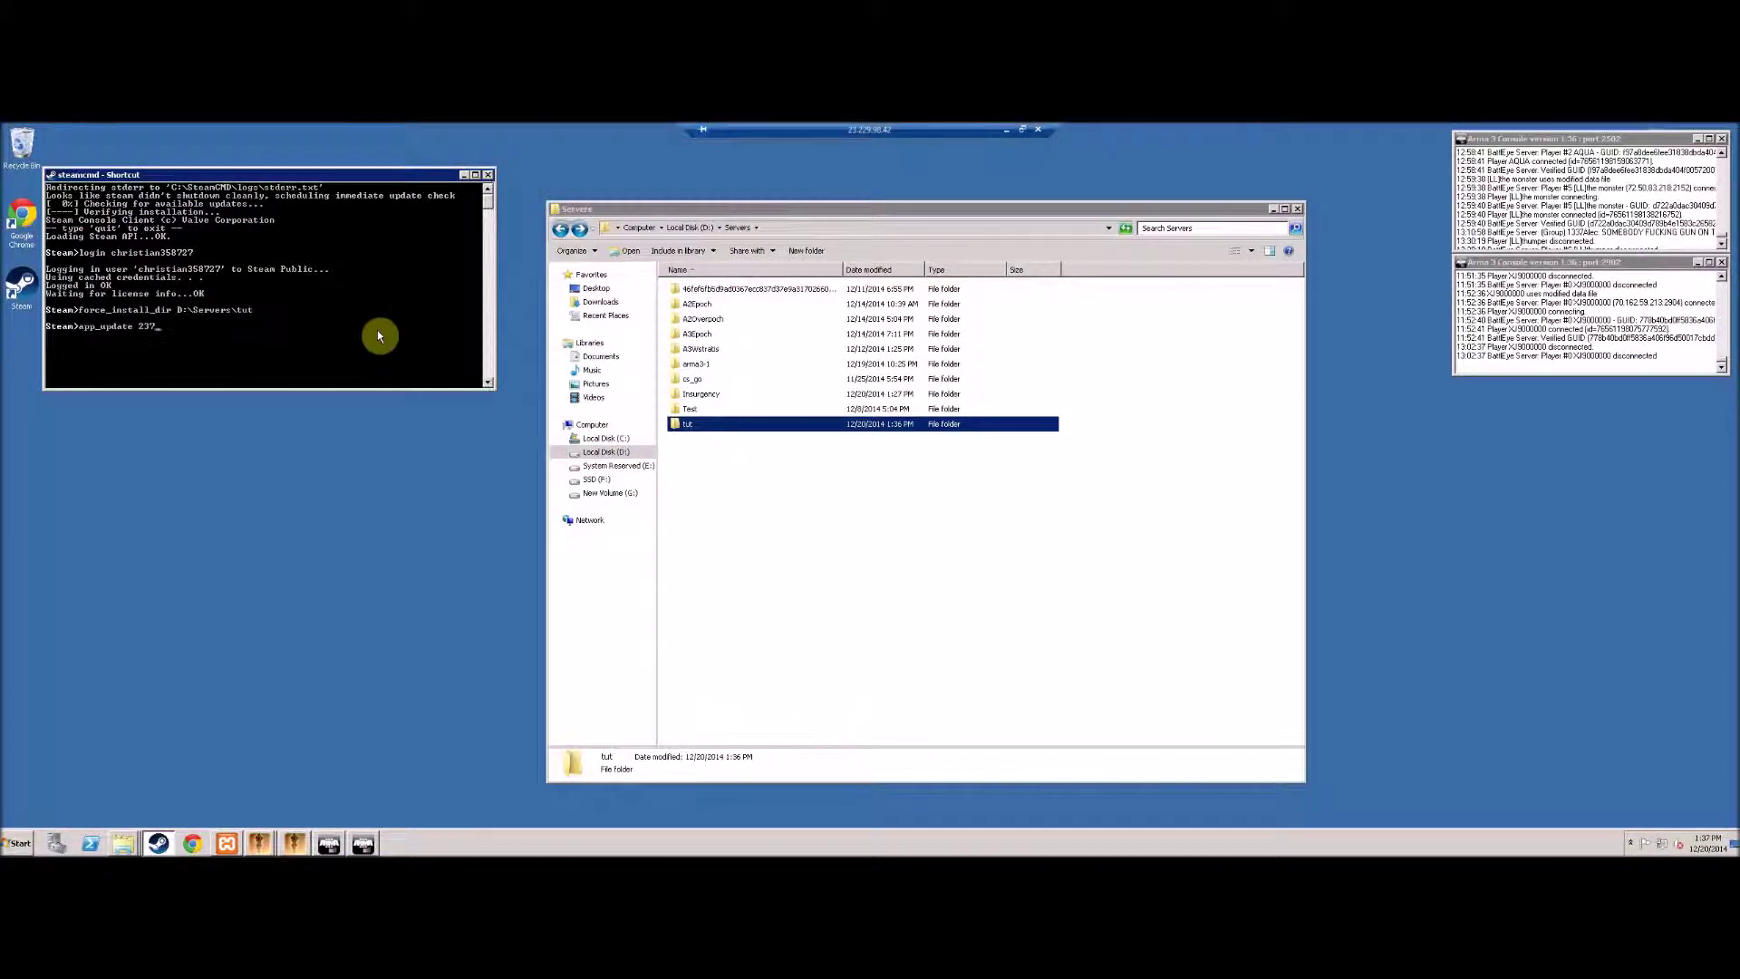
type("410 ")
type("validate")
Run app_update 237410 with validation until 'Success! App fully installed' appears
key("Return")
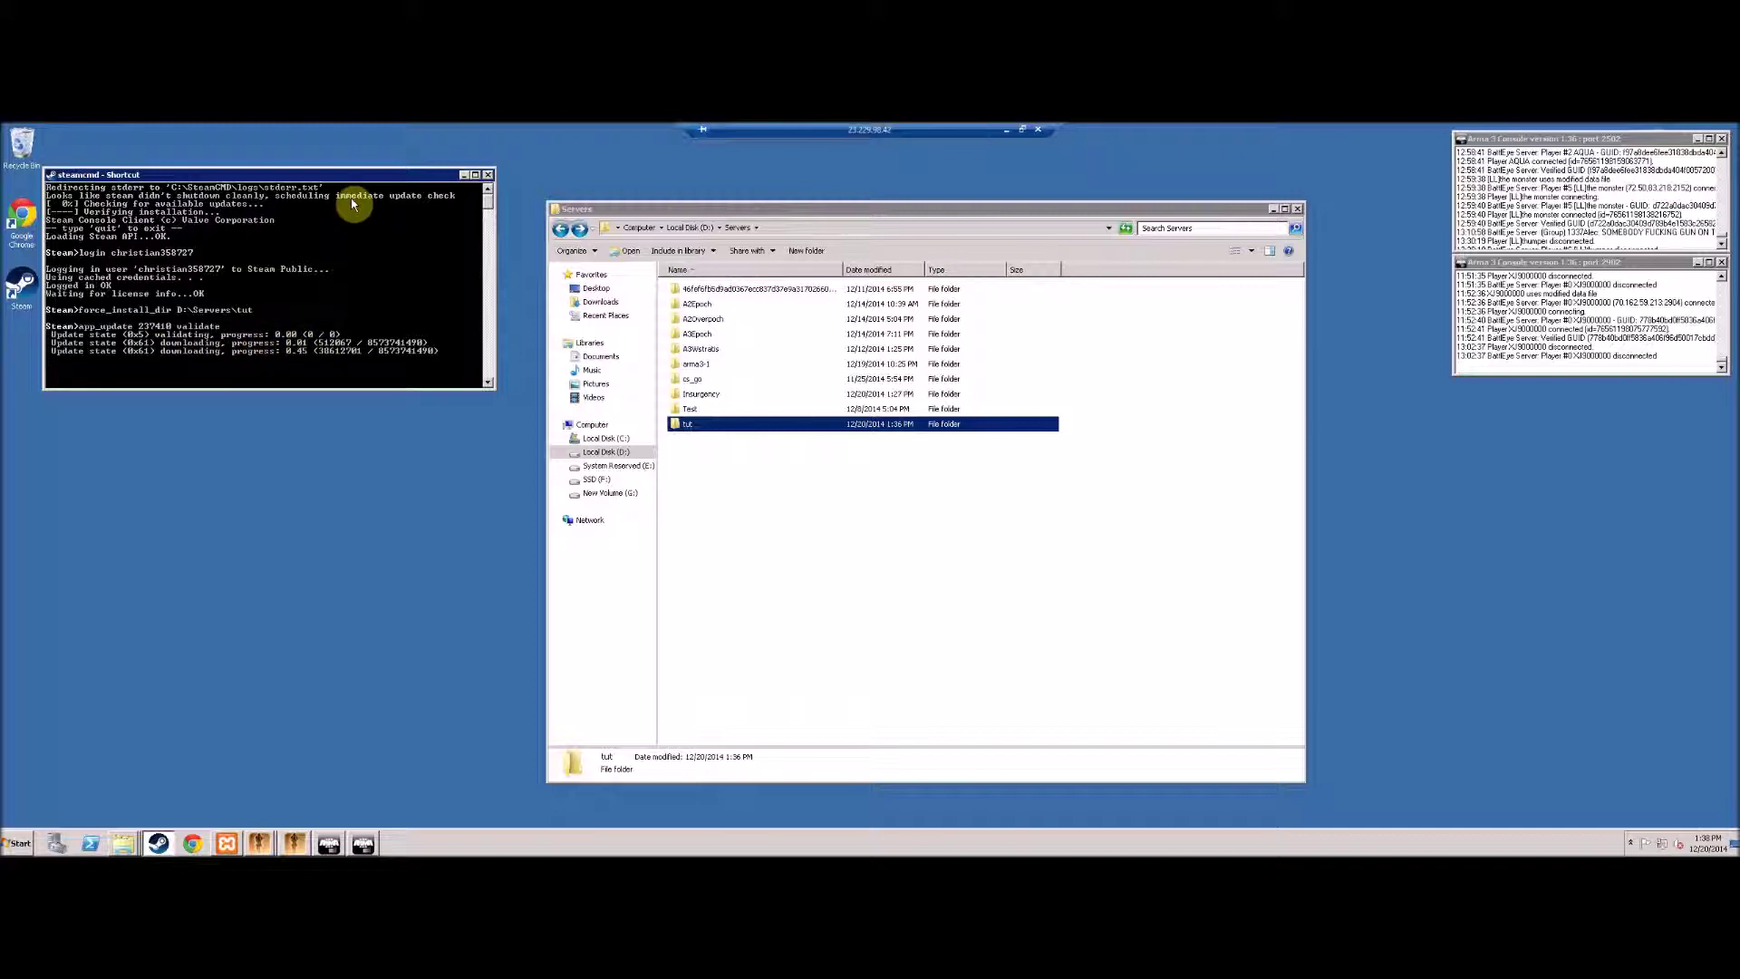
left_click(1020, 130)
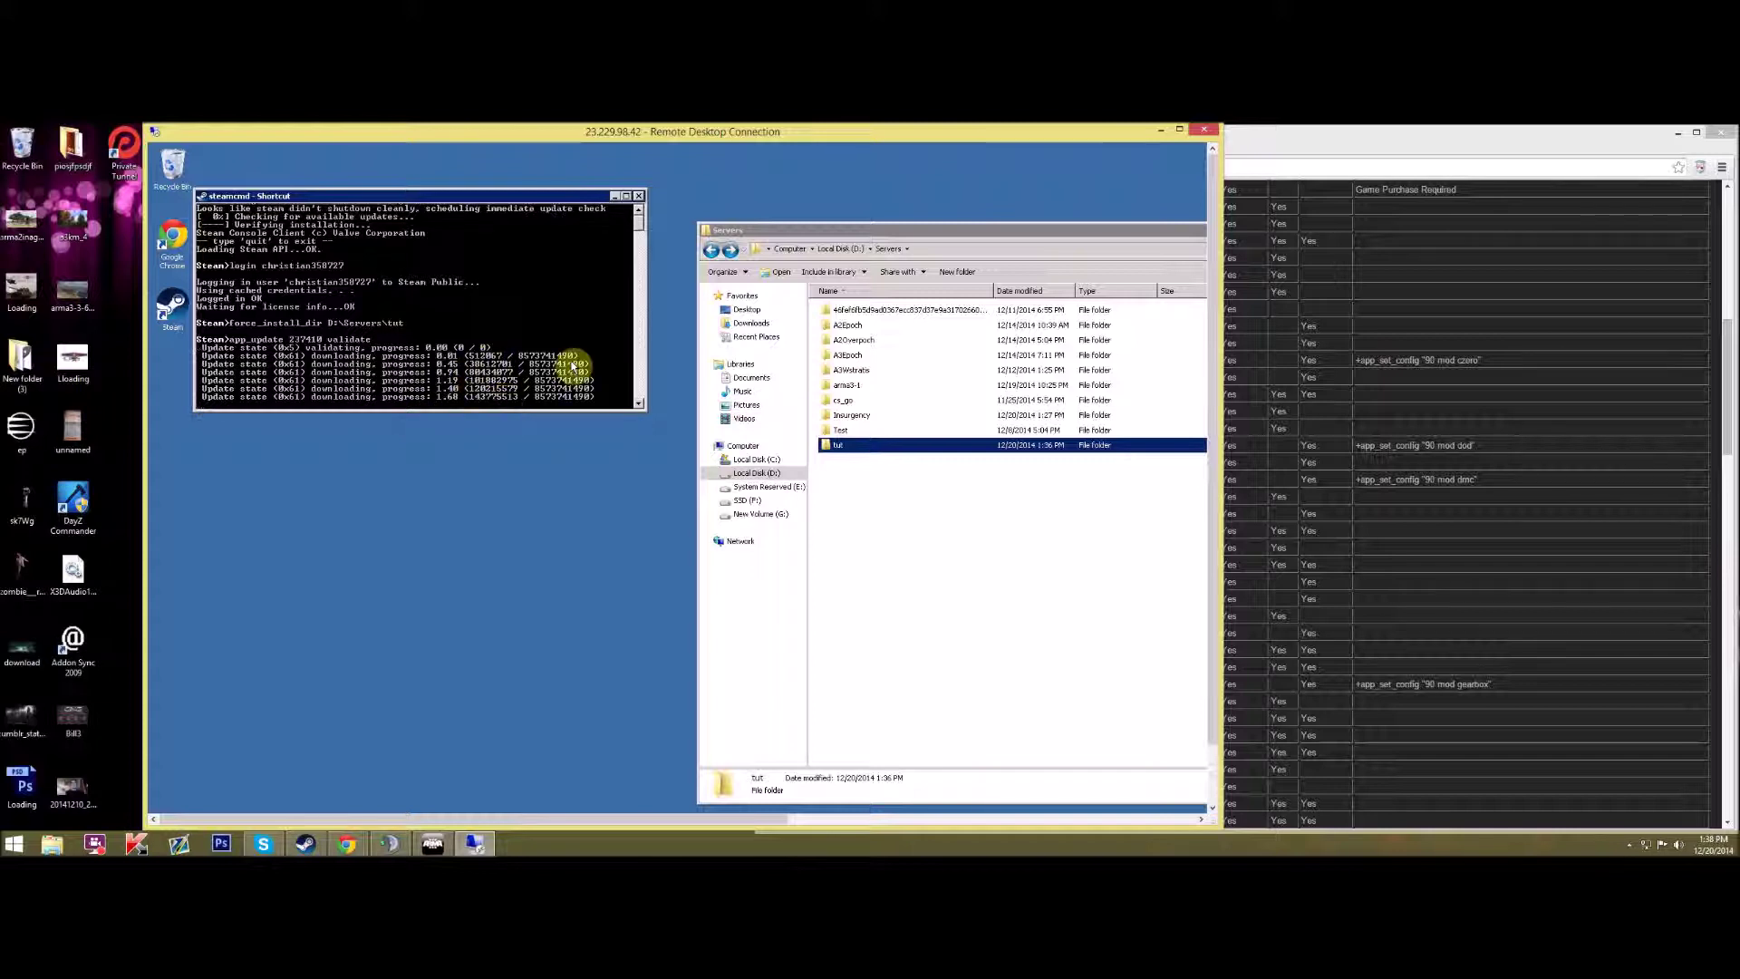
left_click(1630, 844)
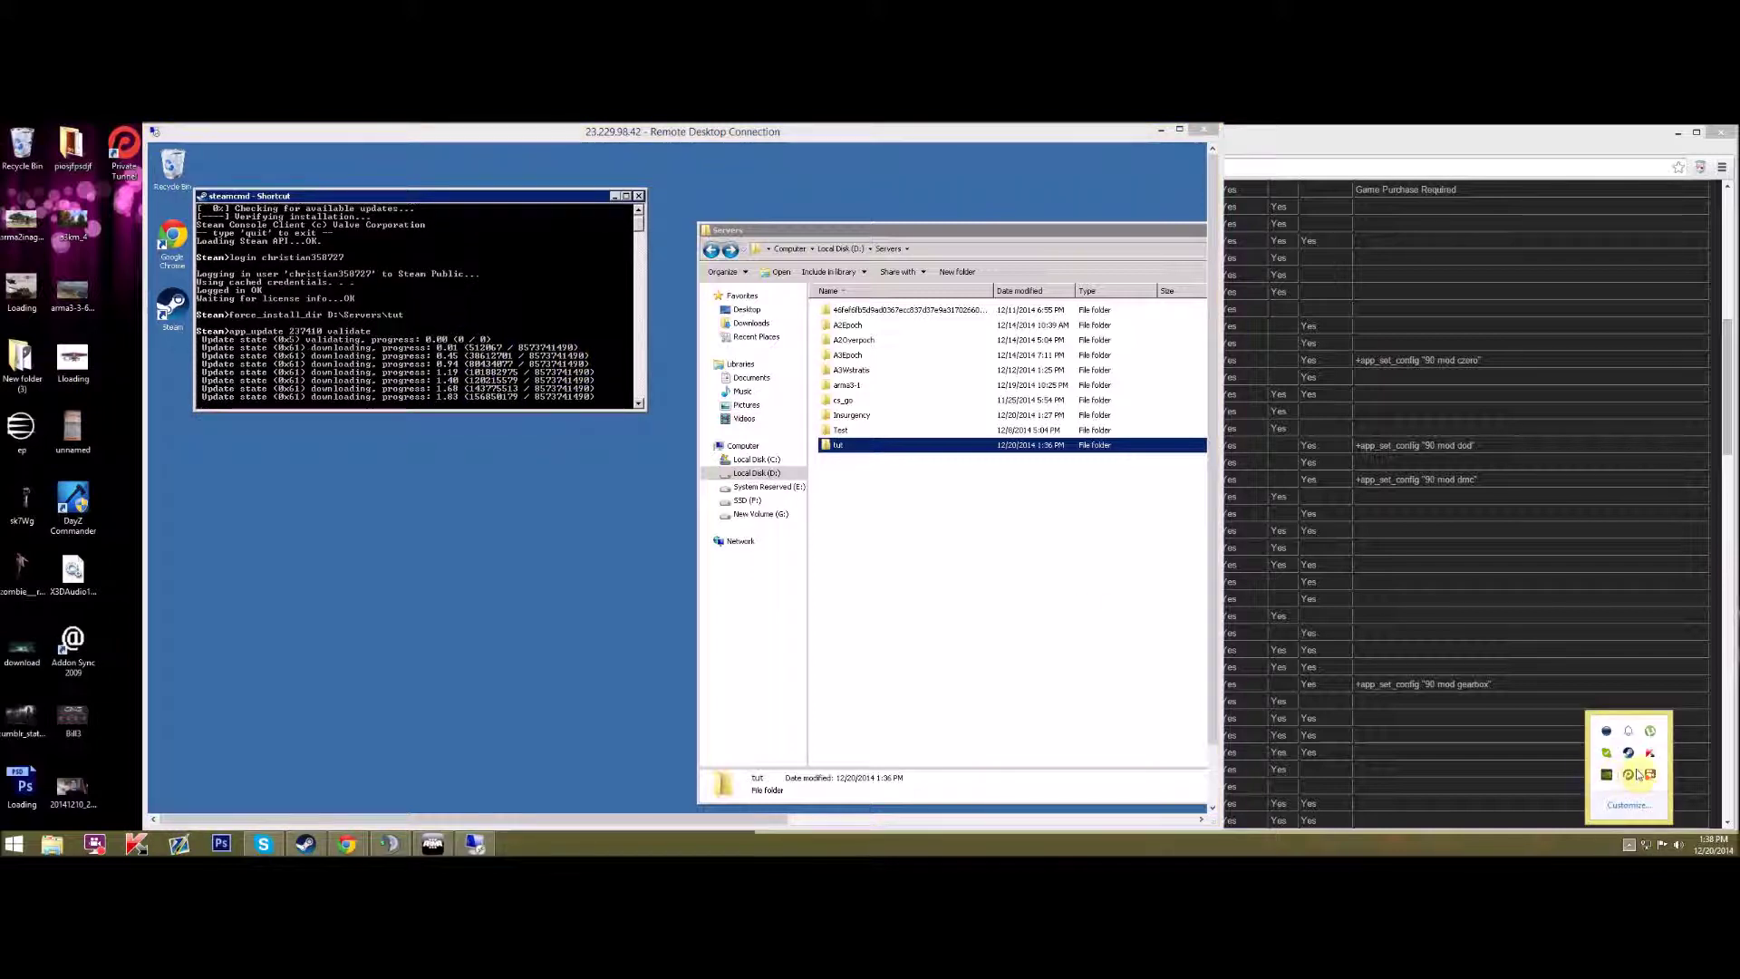
right_click(1648, 774)
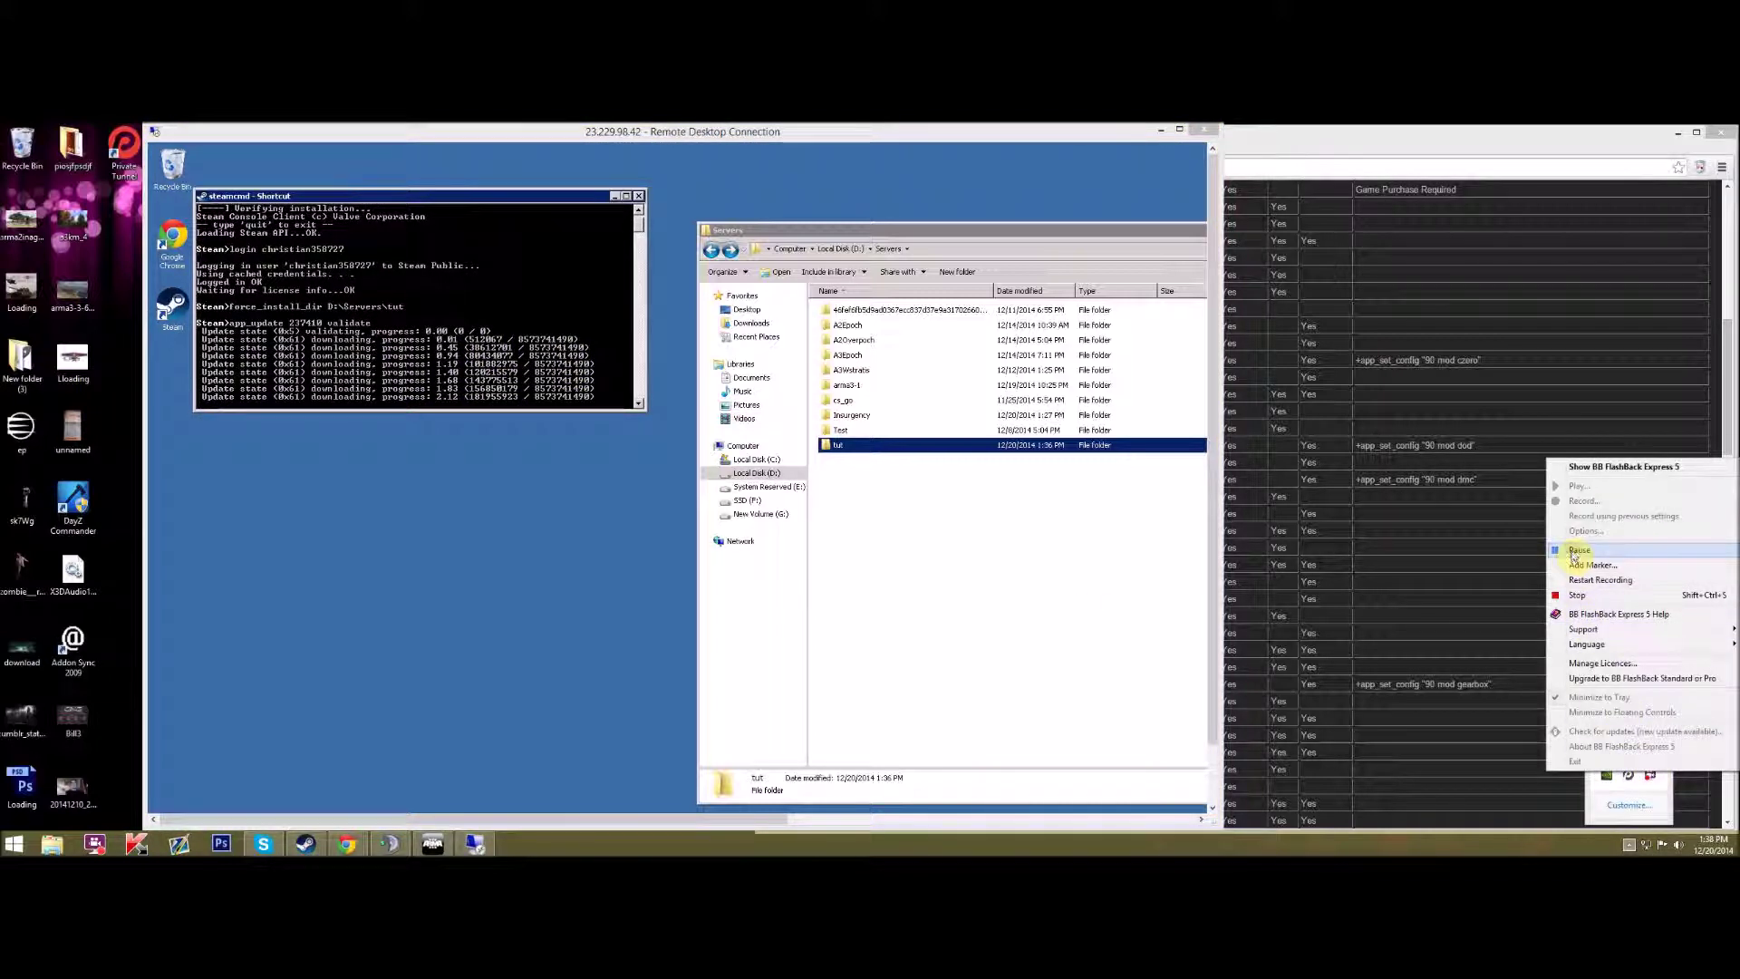
left_click(1577, 550)
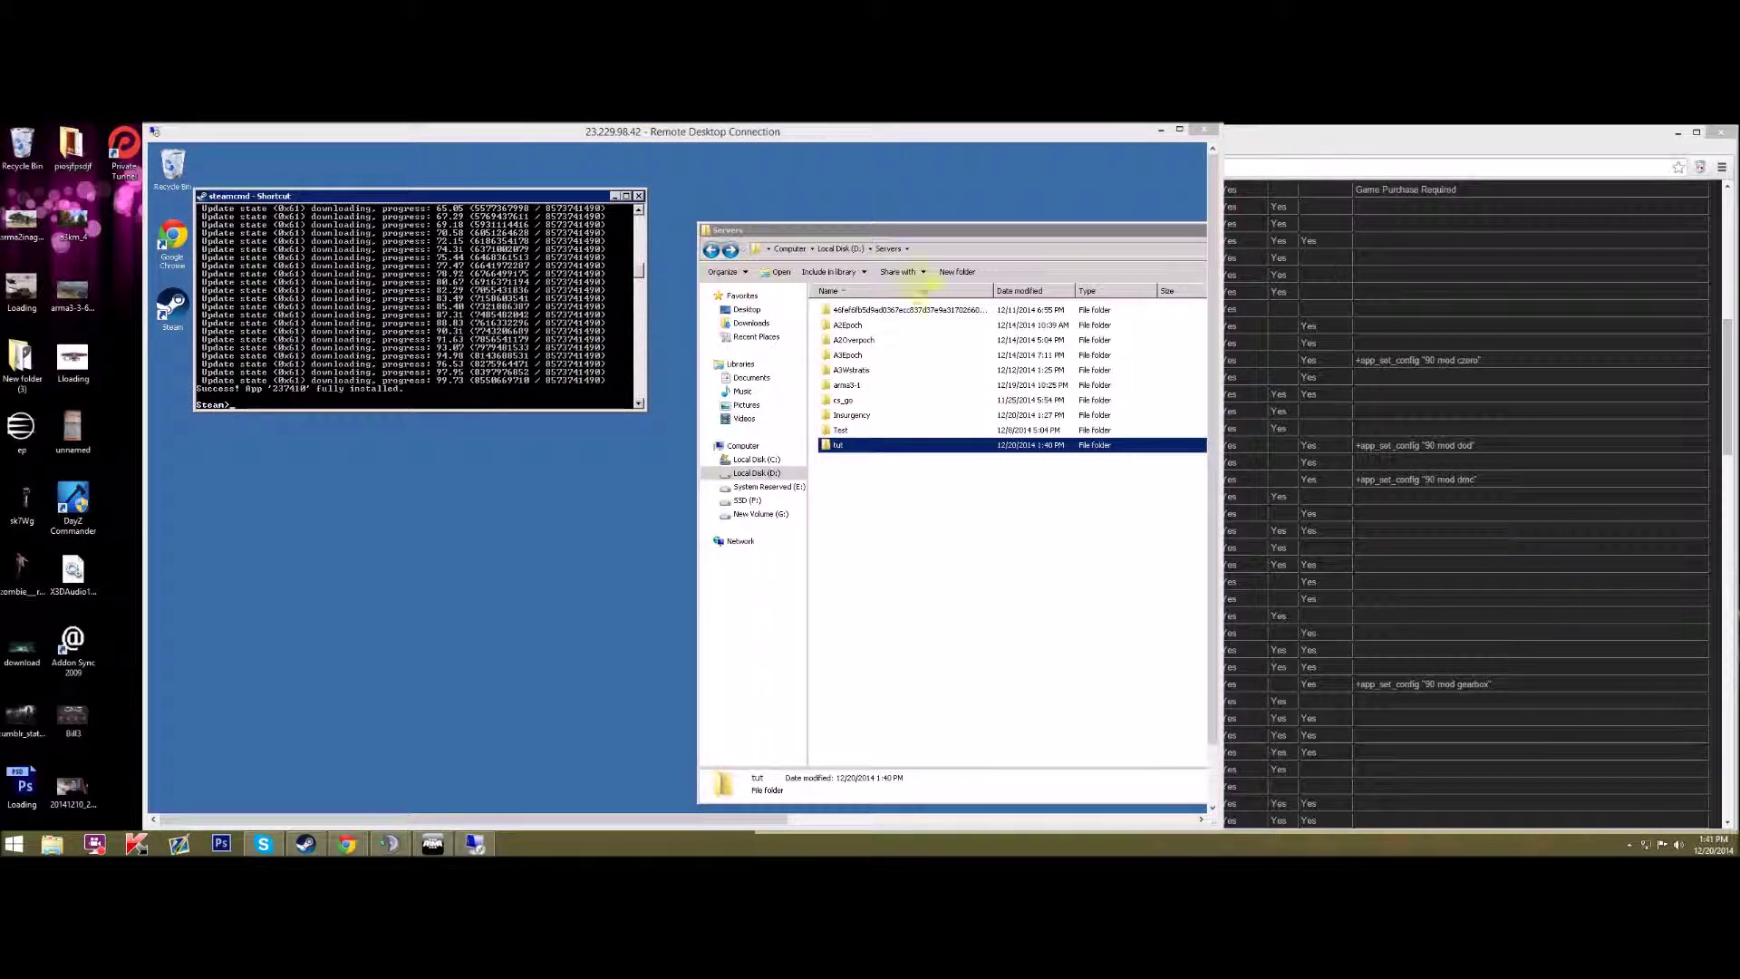
left_click(1179, 133)
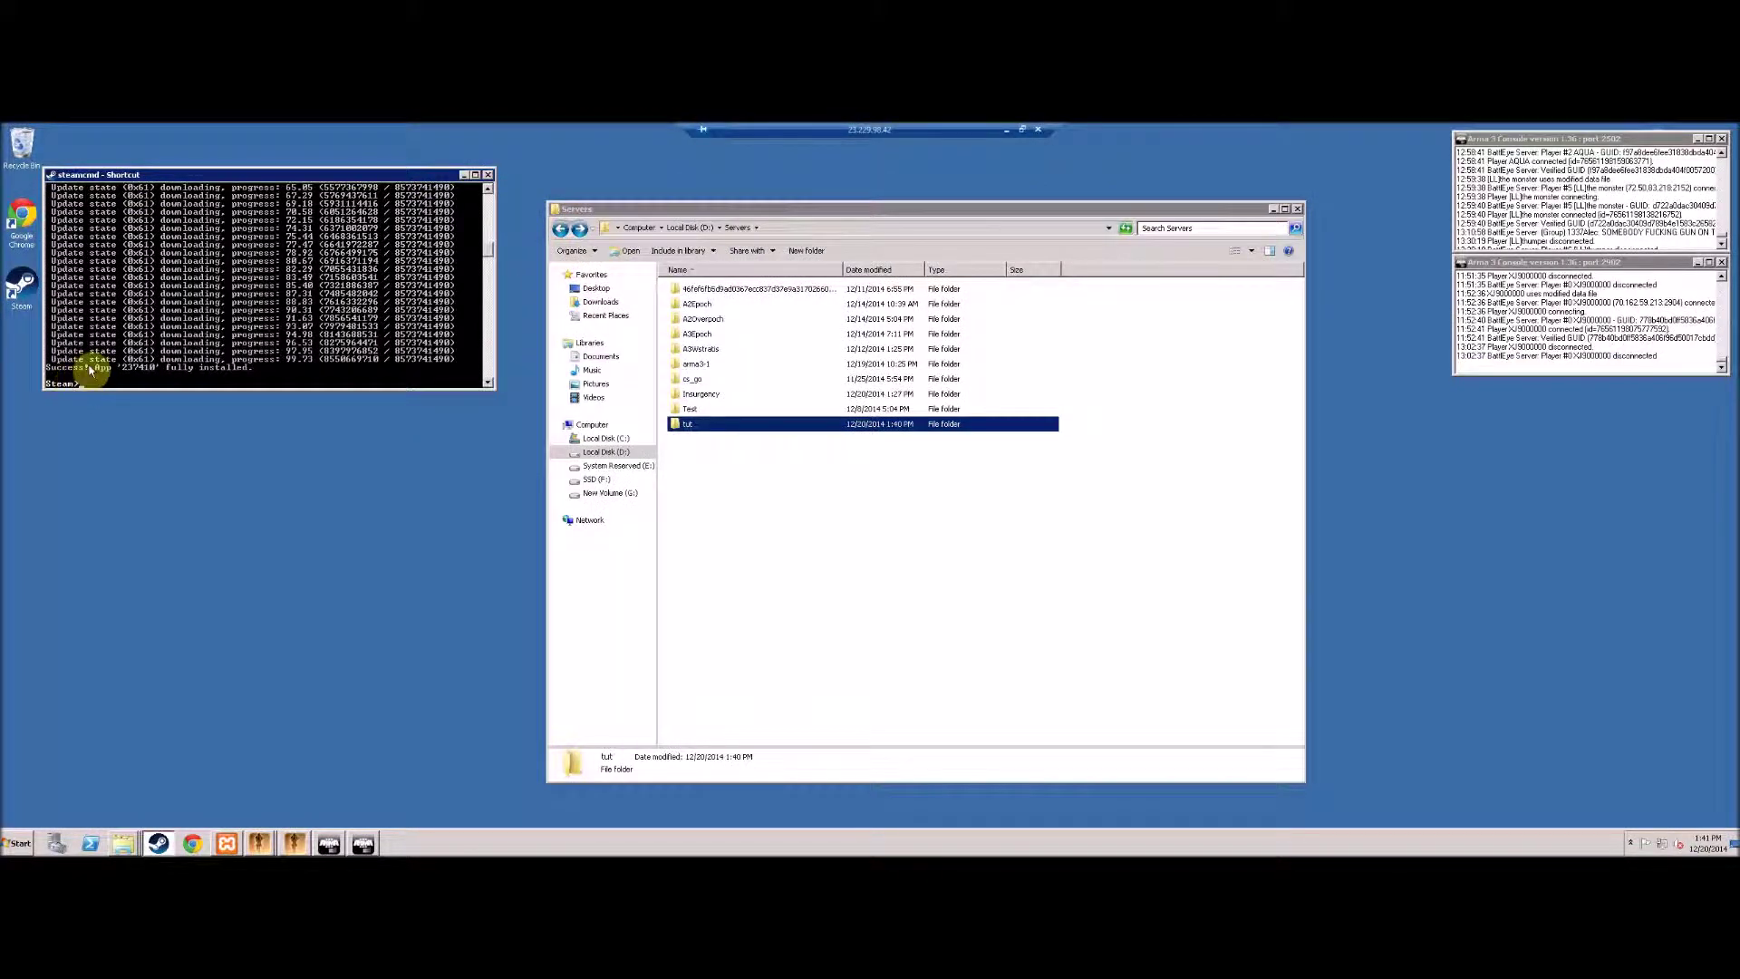
Open the tut folder and review its eleven installed server items, including srcds
left_click(682, 453)
double_click(686, 423)
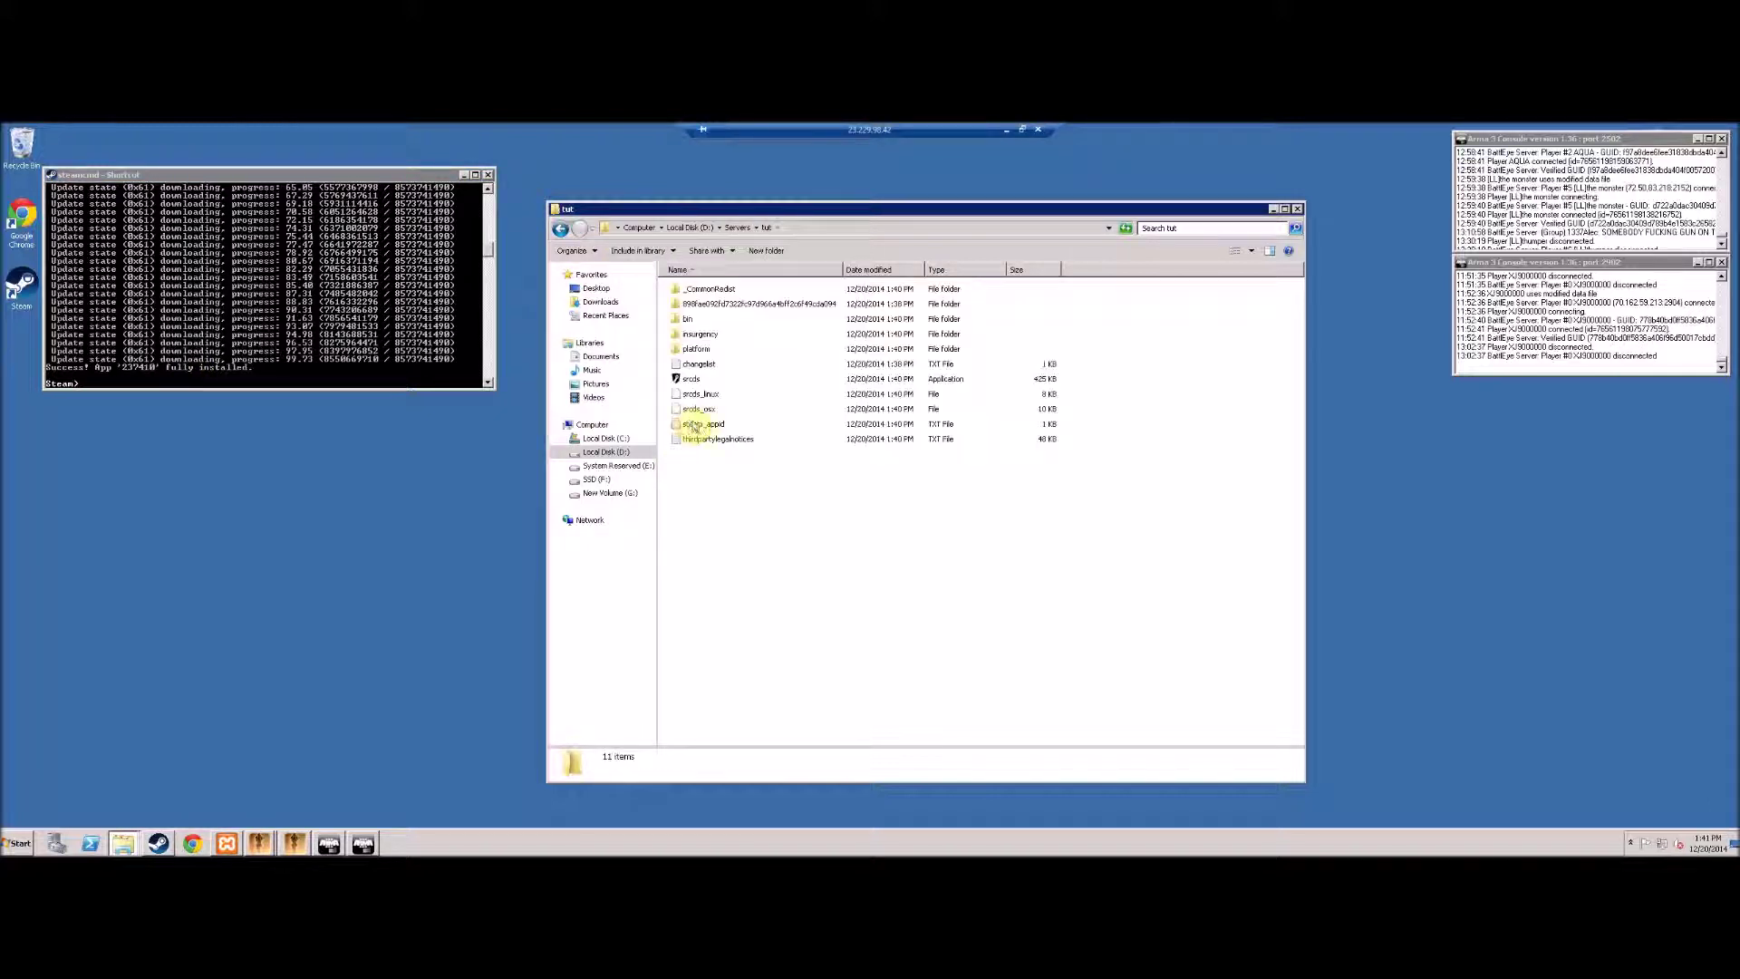
left_click_drag(718, 467, 730, 282)
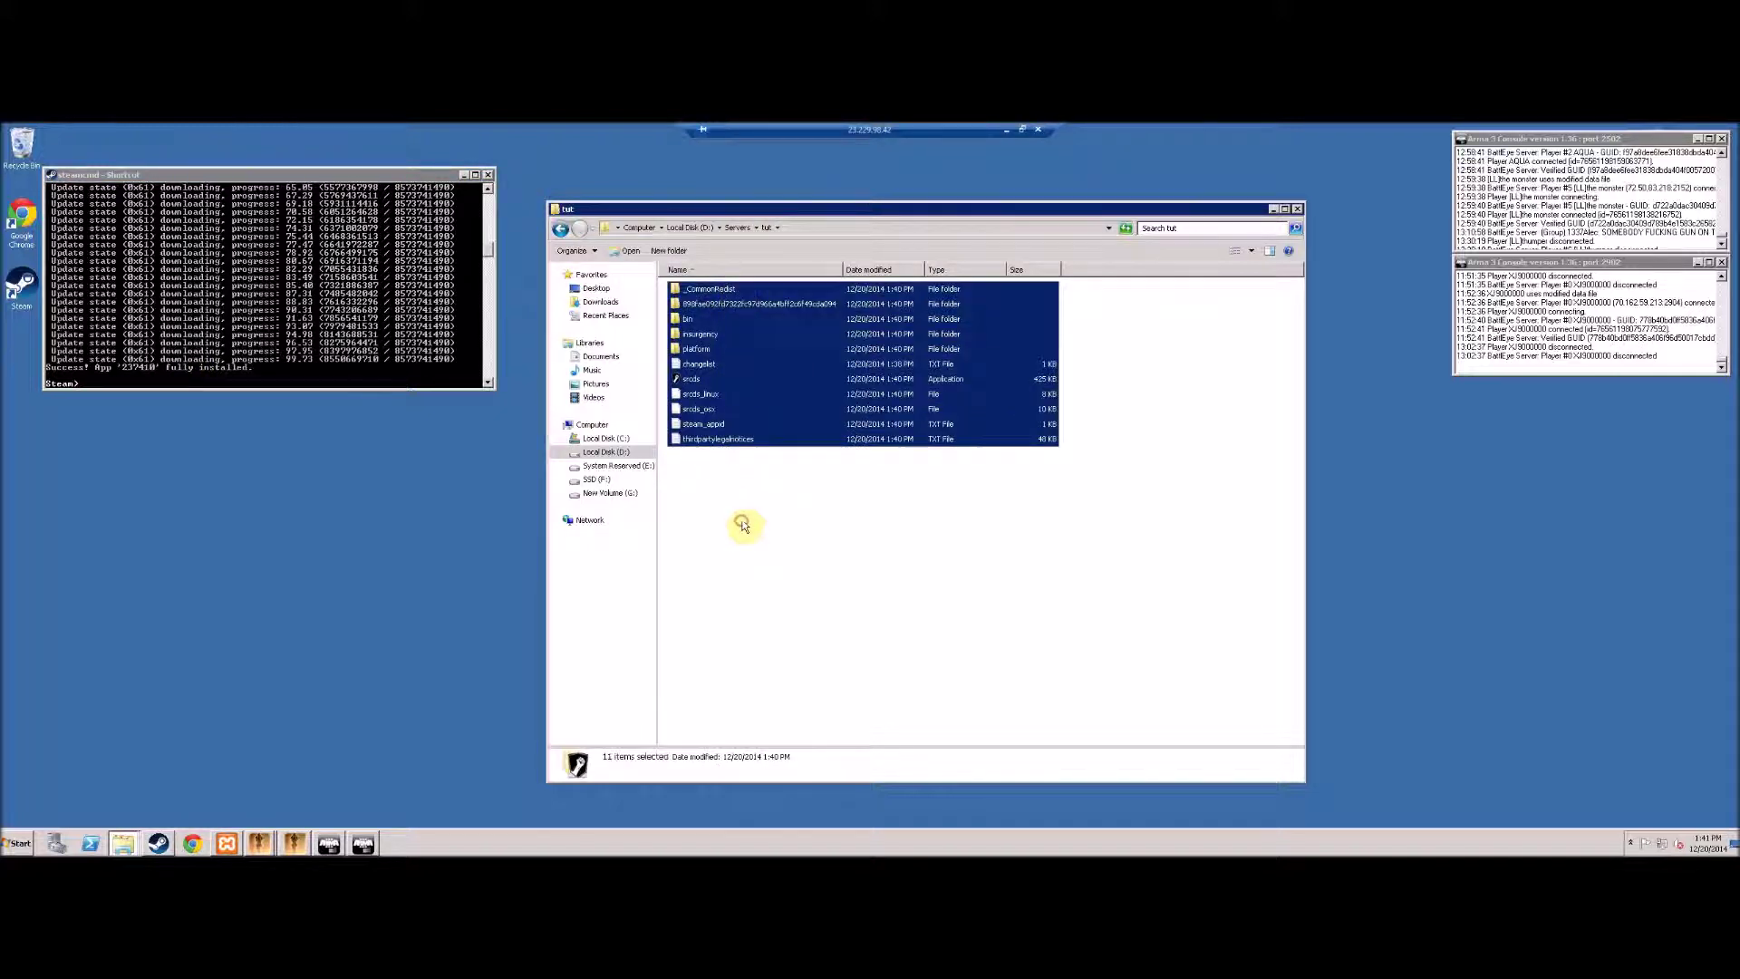
left_click(744, 519)
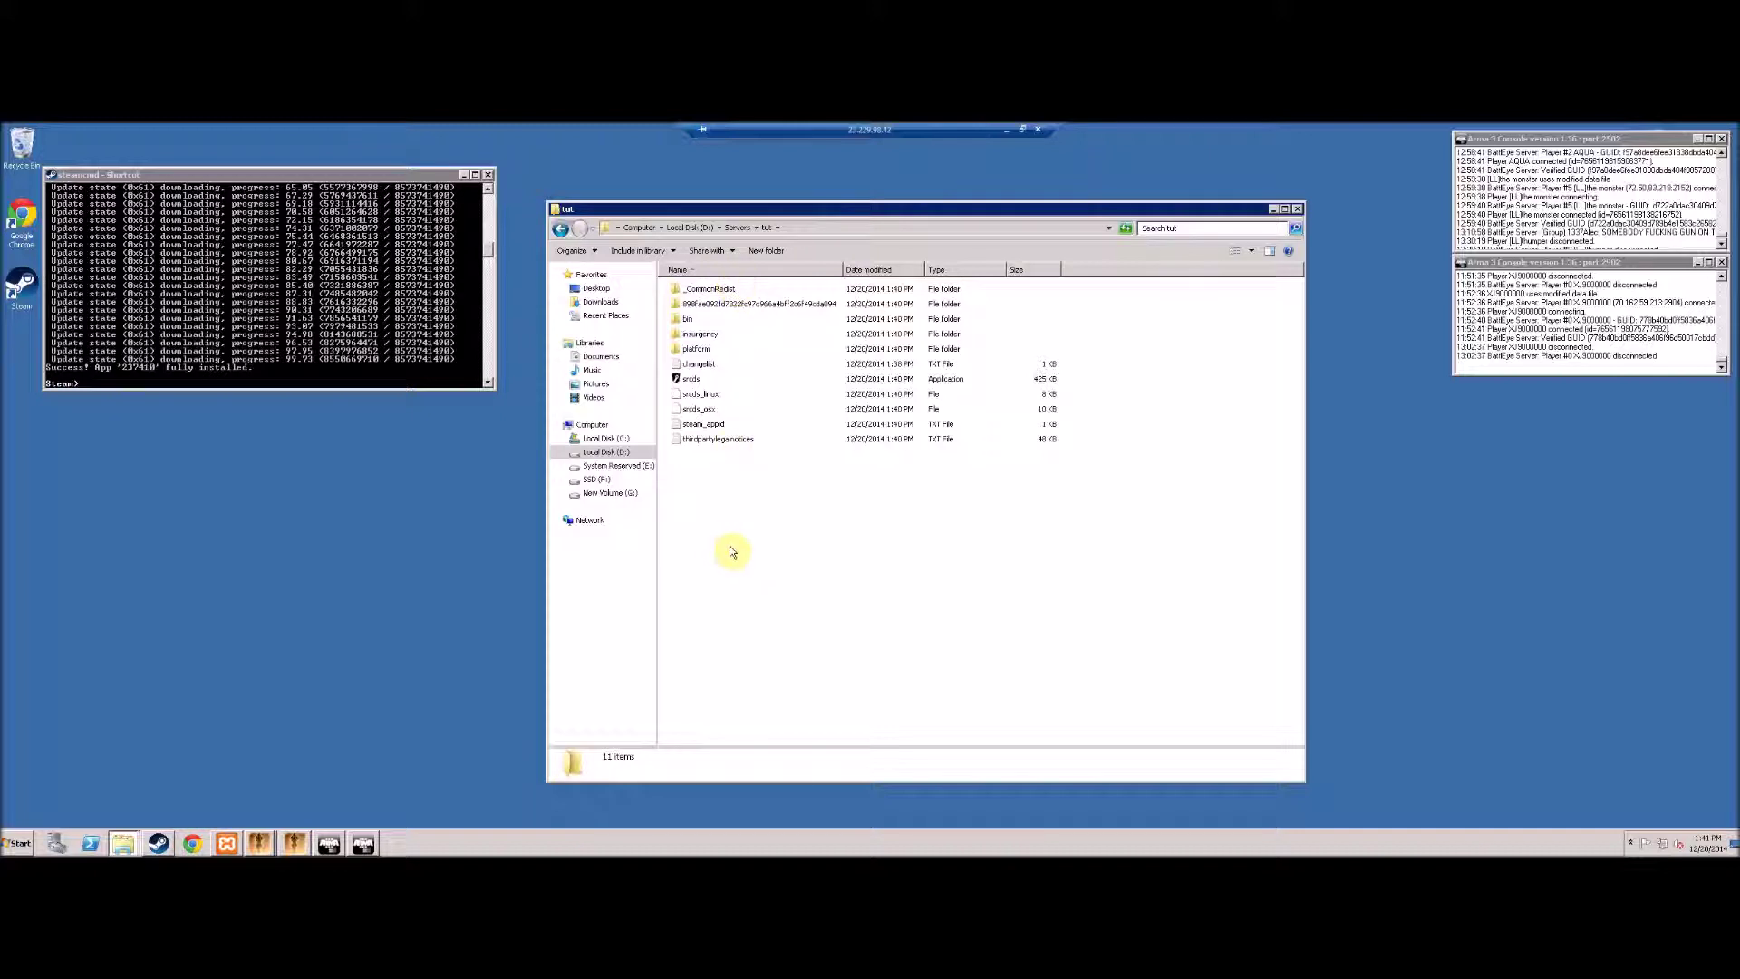
left_click_drag(730, 551, 734, 317)
left_click(730, 513)
left_click_drag(1055, 518, 839, 213)
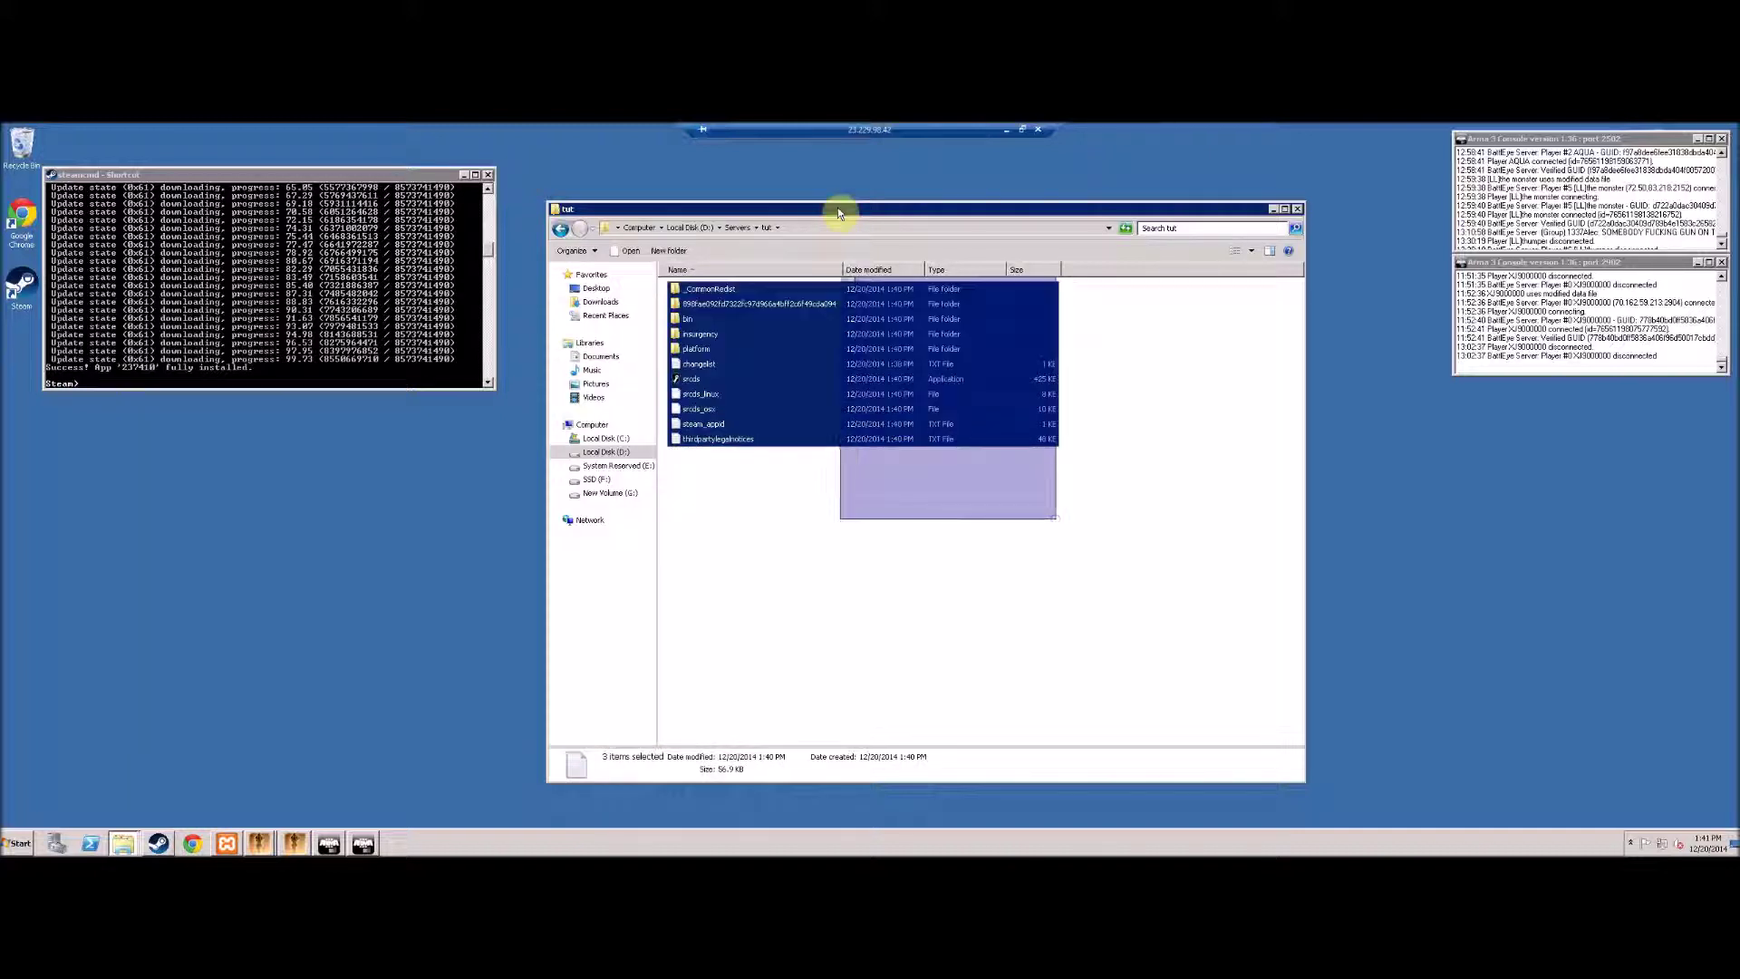
left_click(797, 543)
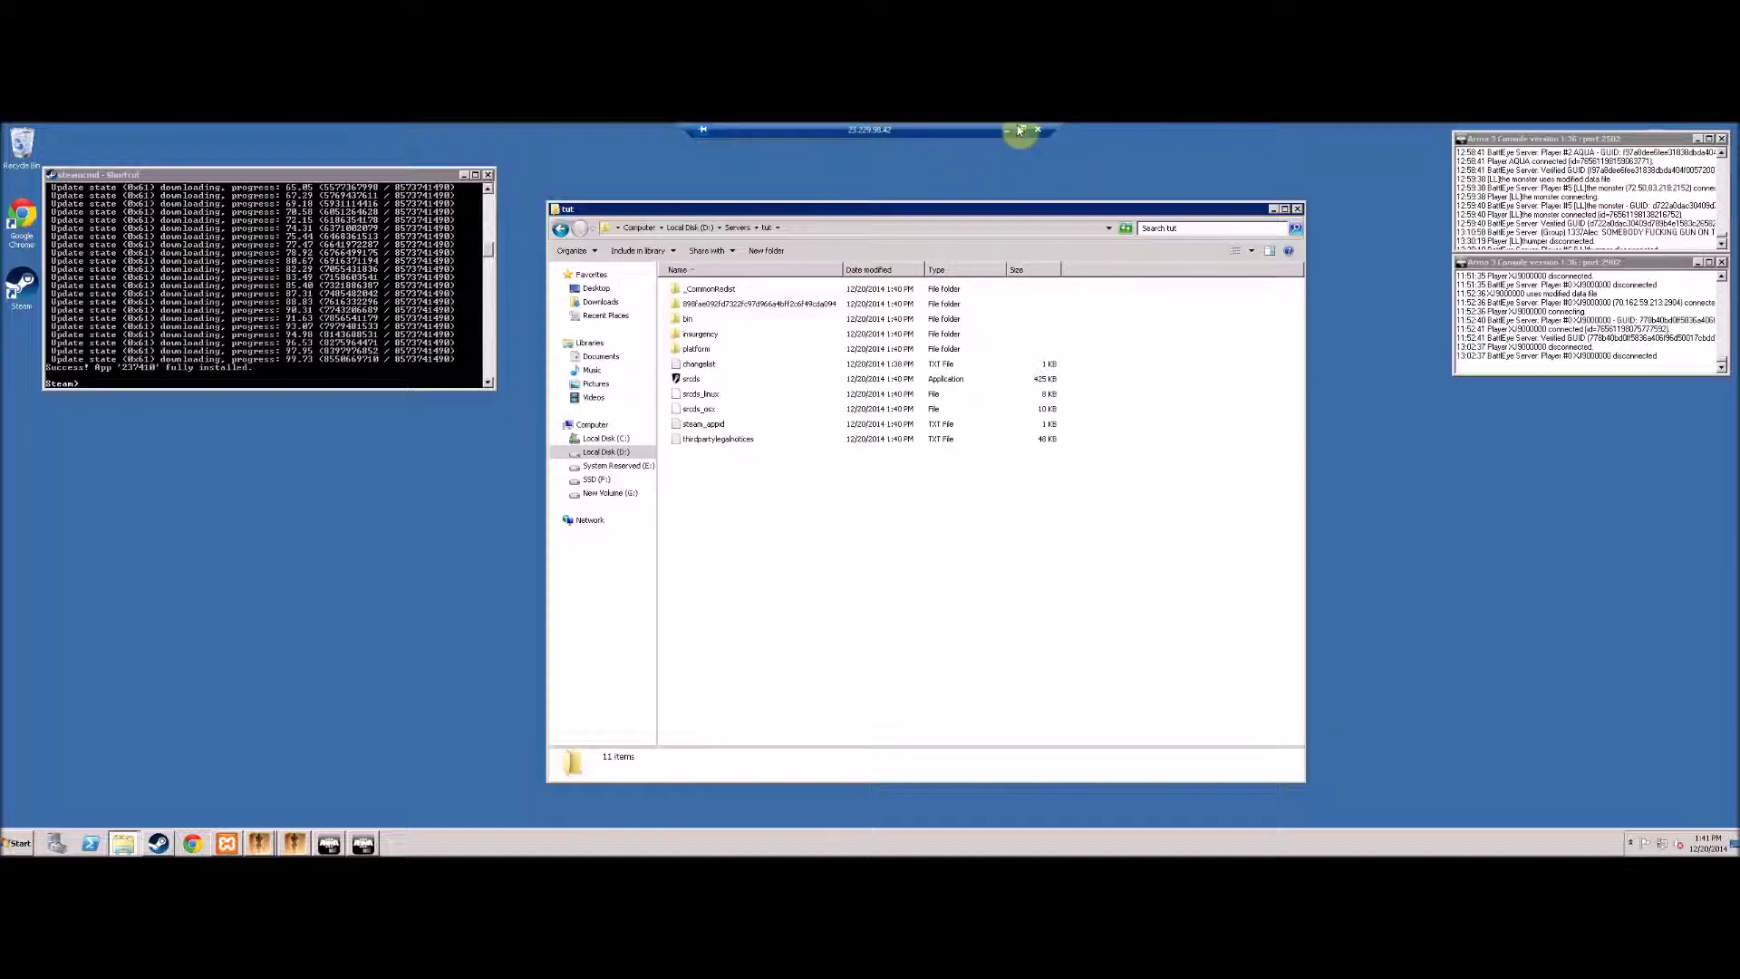
Quit SteamCMD, then go back up to the Servers folder in Explorer
left_click(352, 361)
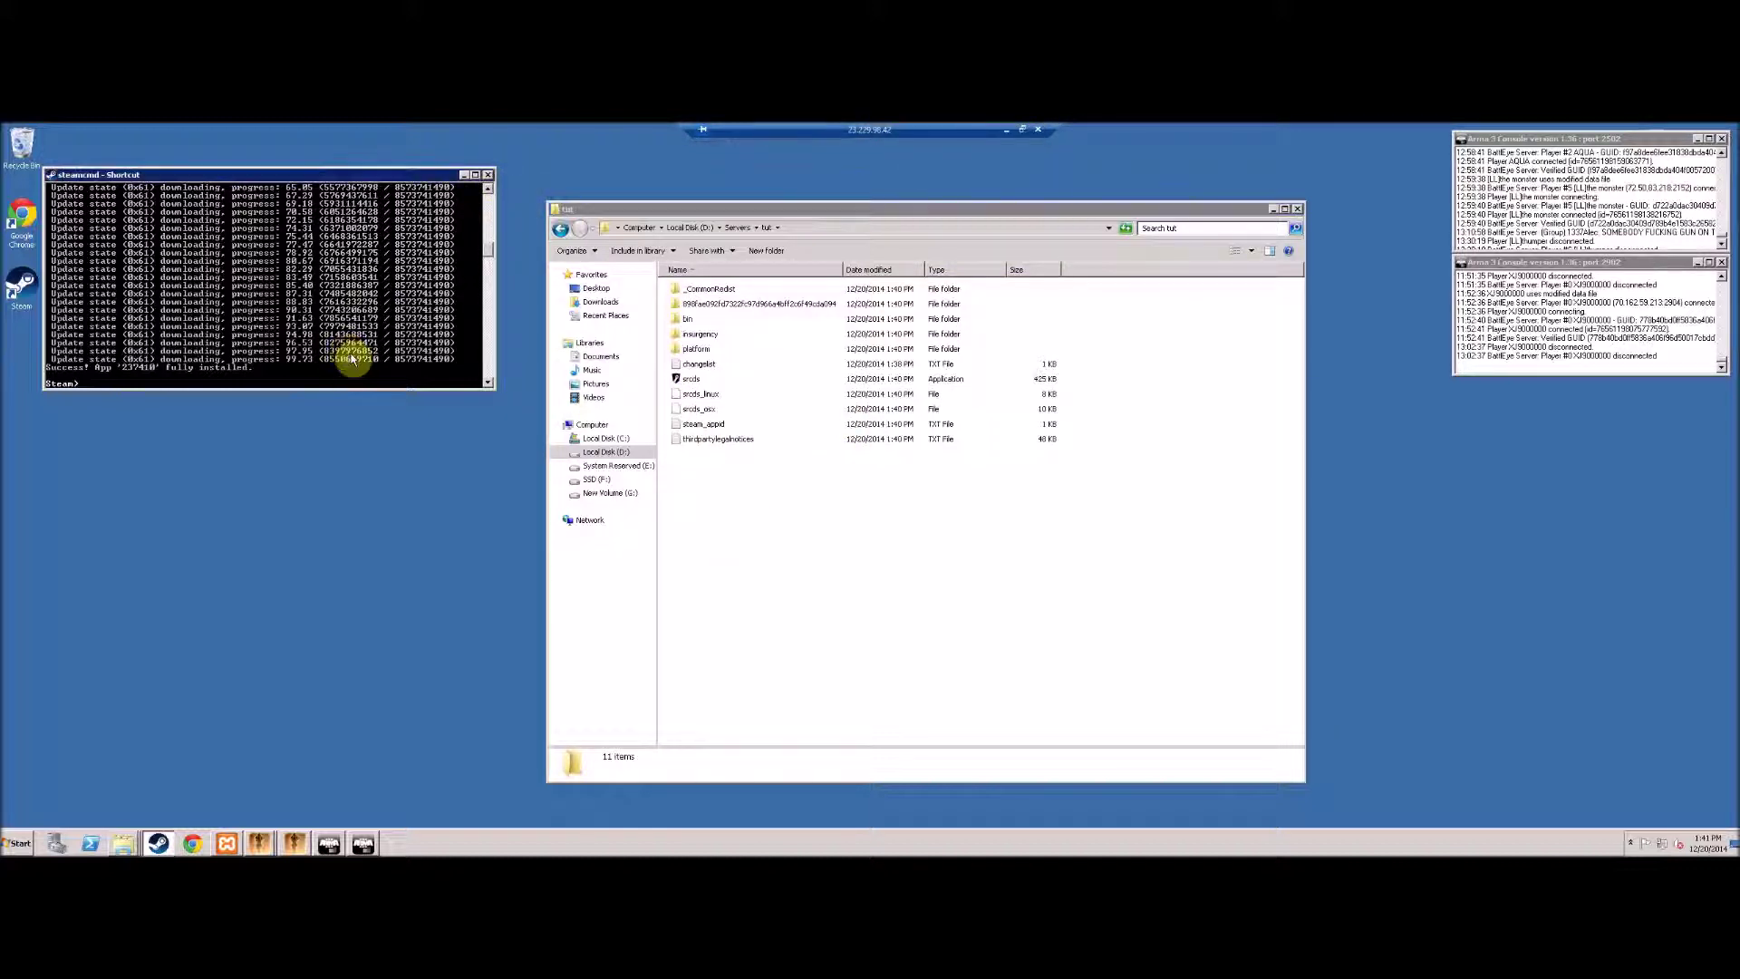
type("quit")
key("Return")
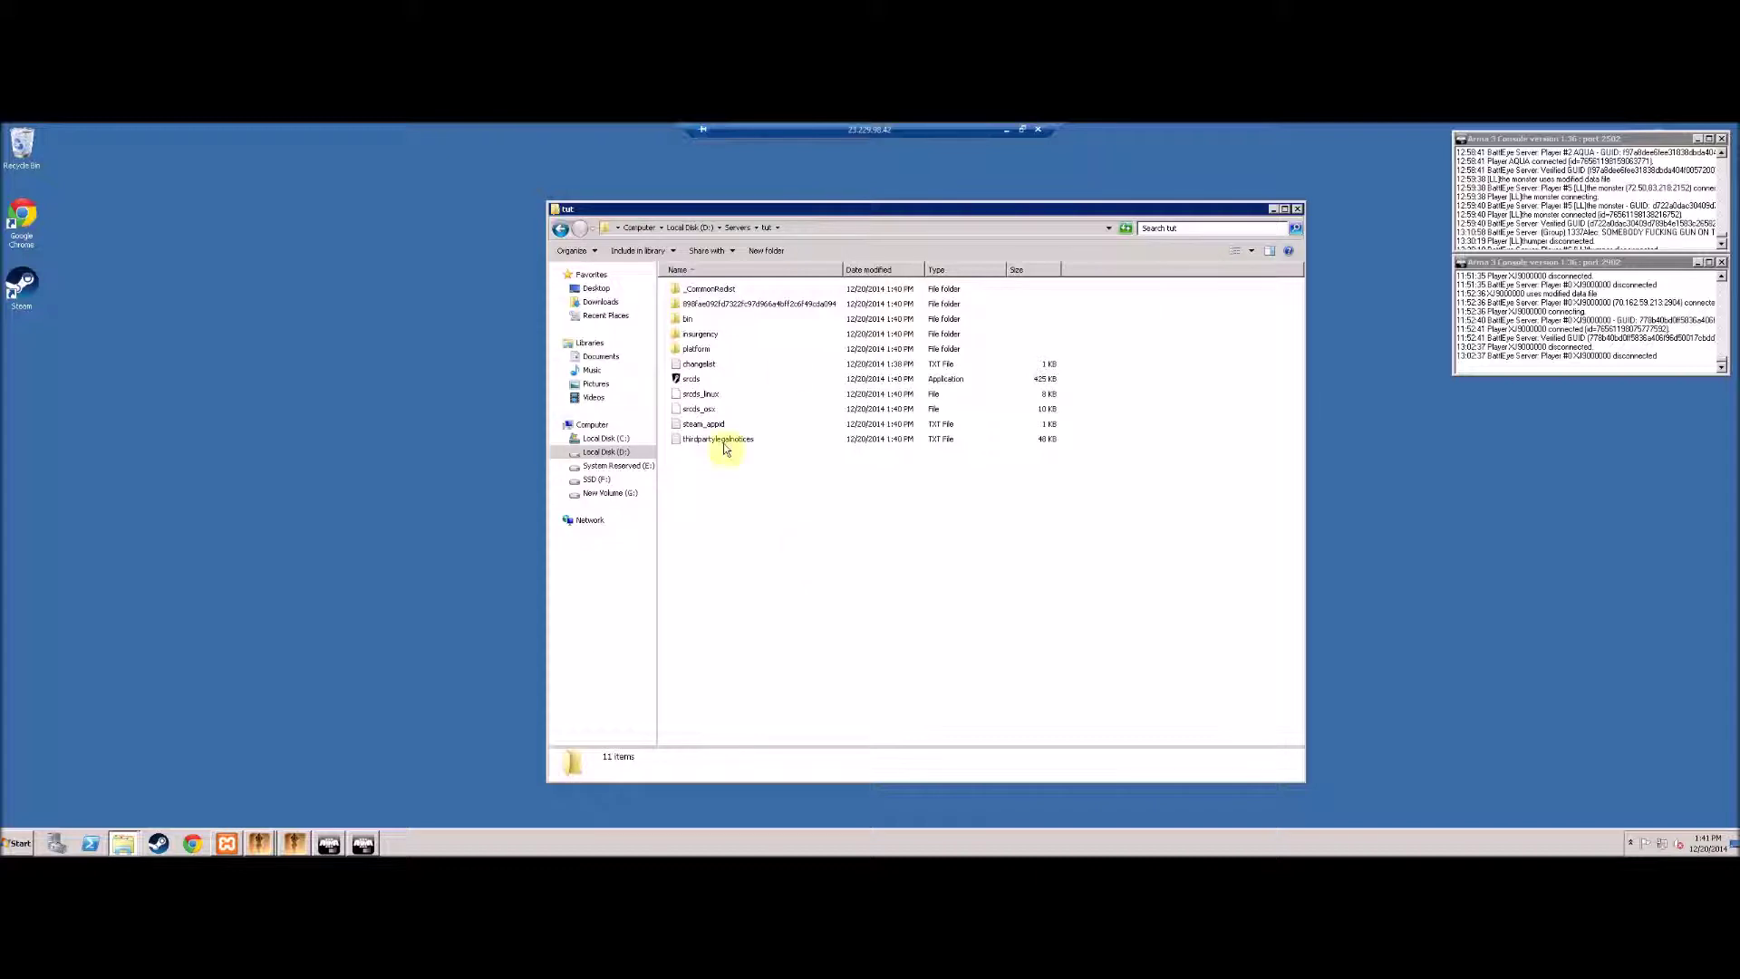
key("BackSpace")
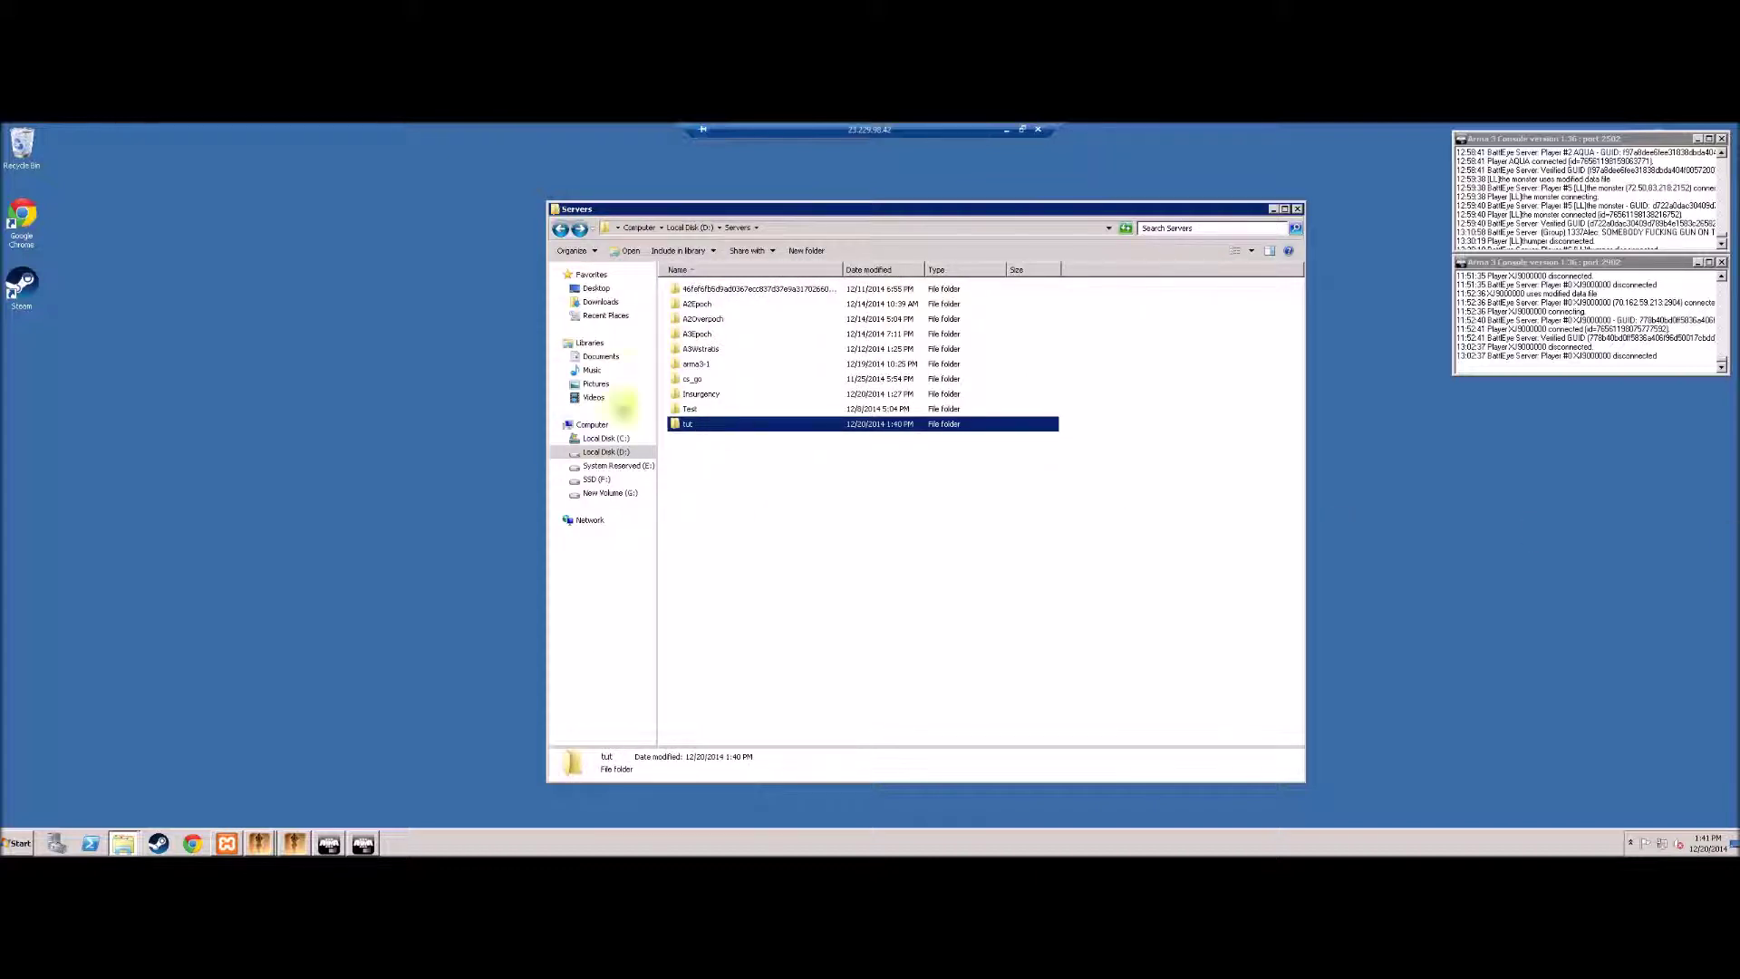
Browse into tut and back to Servers, then restore the remote session to a window
left_click(722, 450)
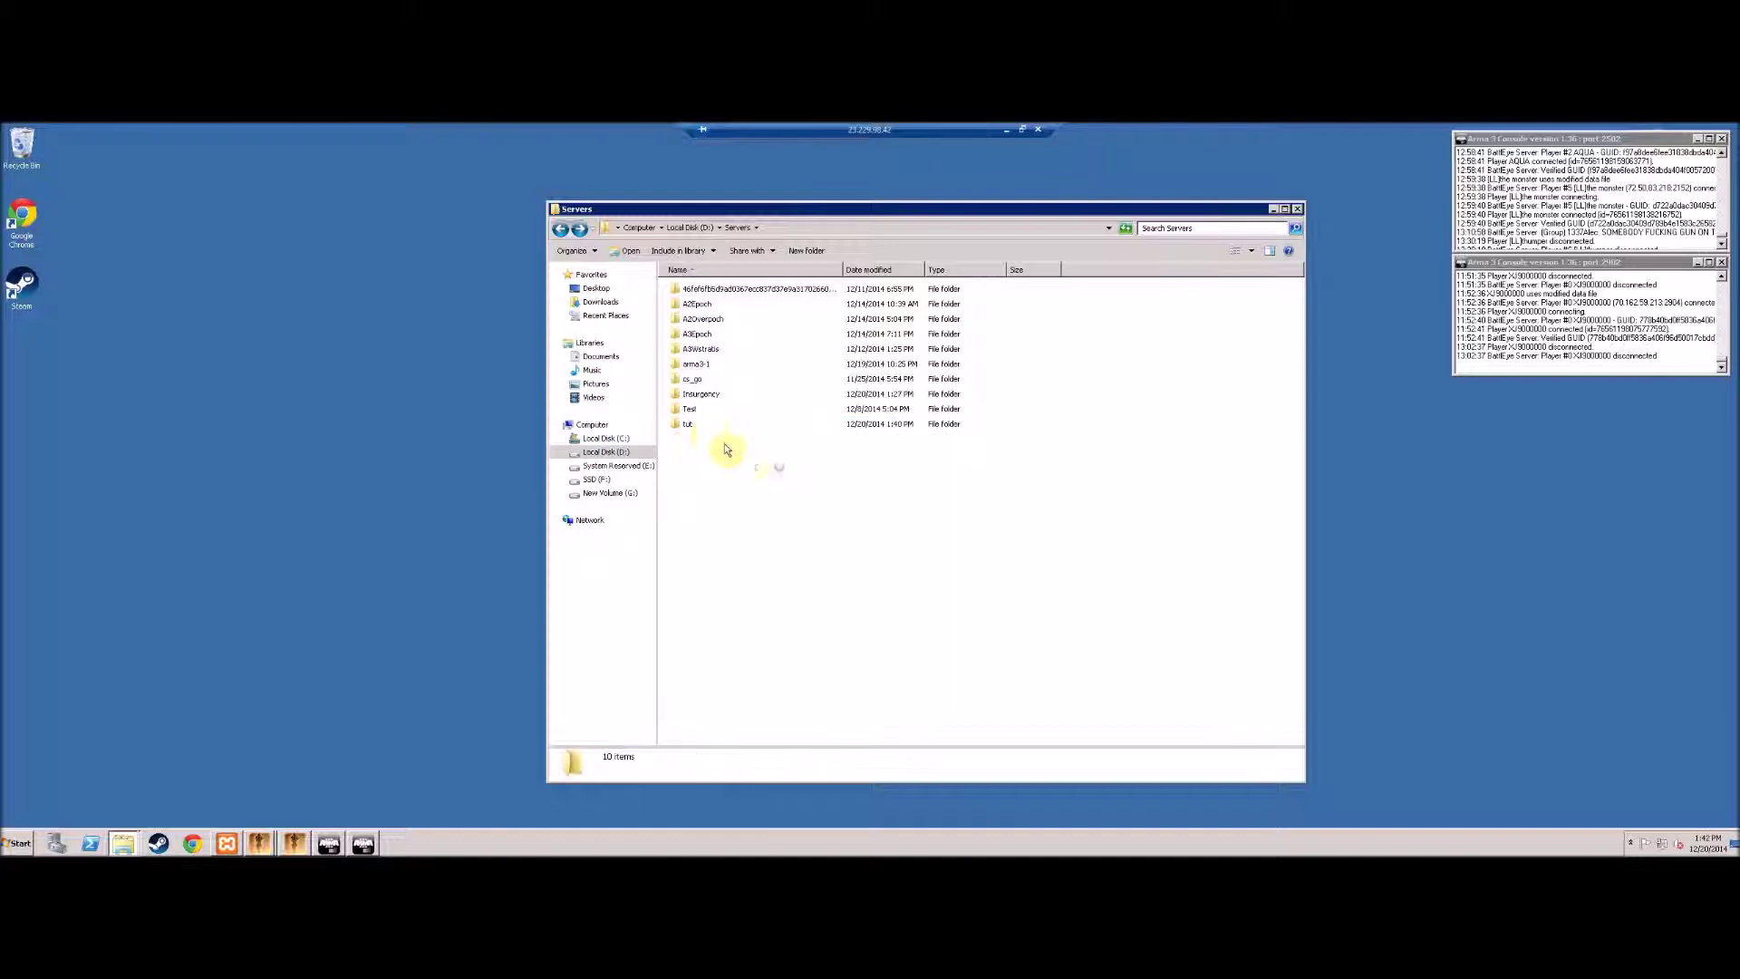
double_click(707, 433)
key("BackSpace")
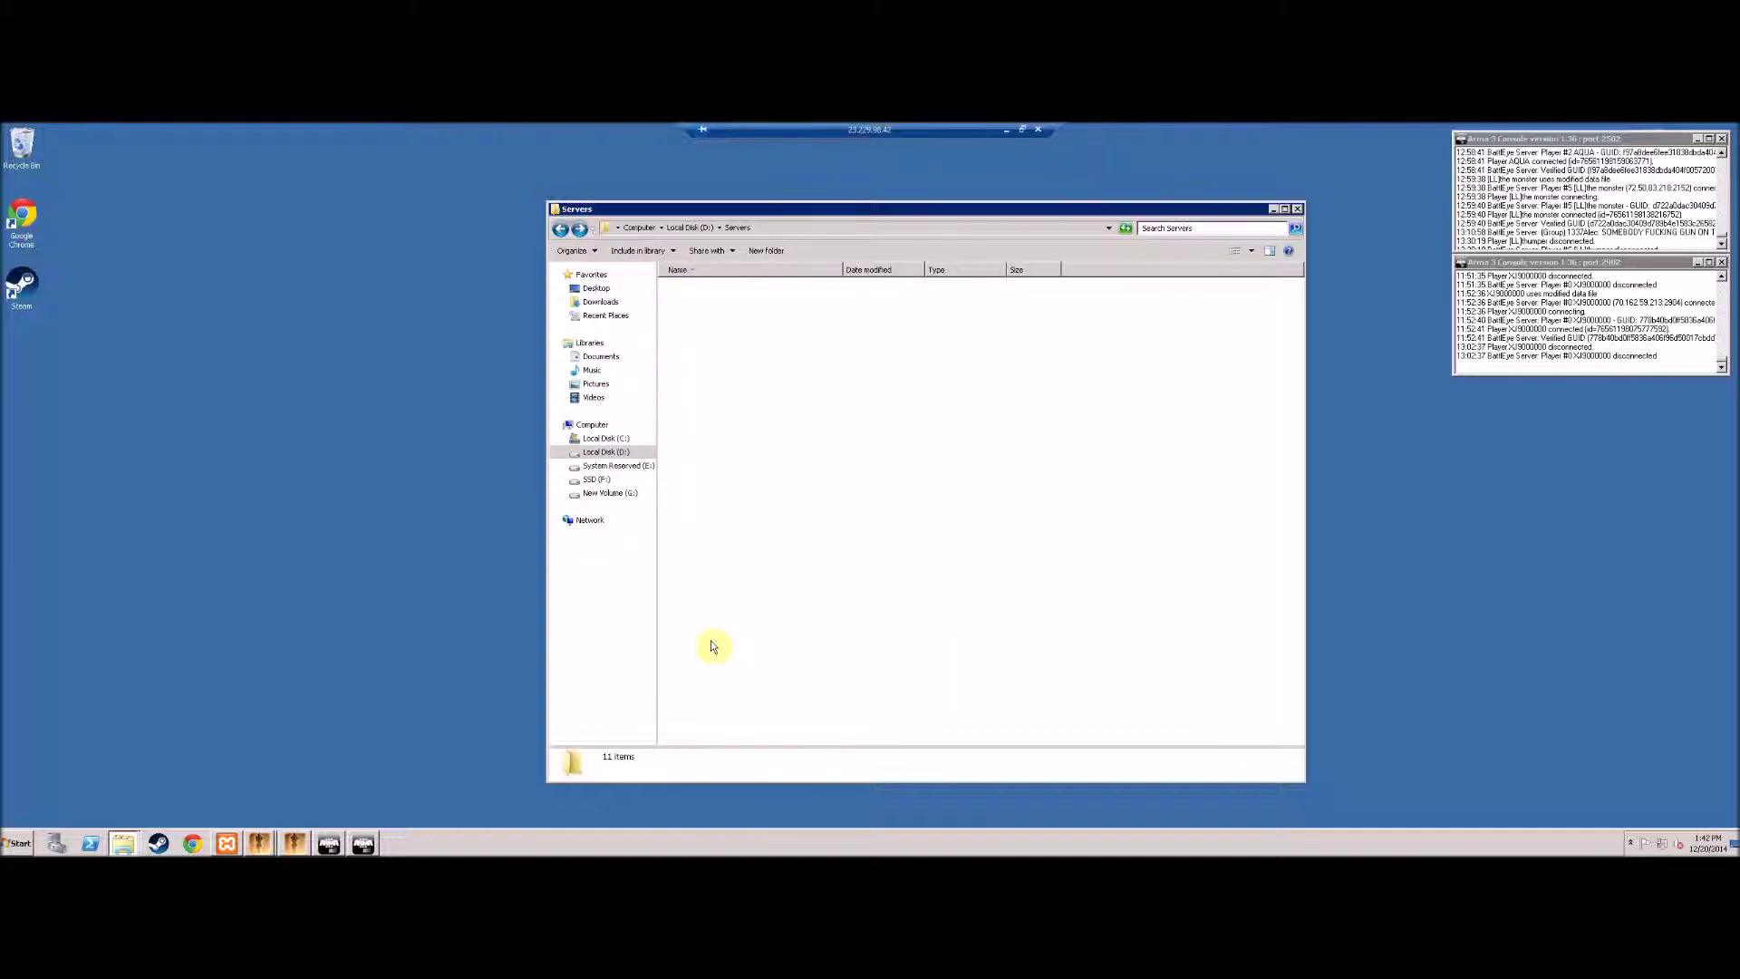
double_click(696, 428)
key("BackSpace")
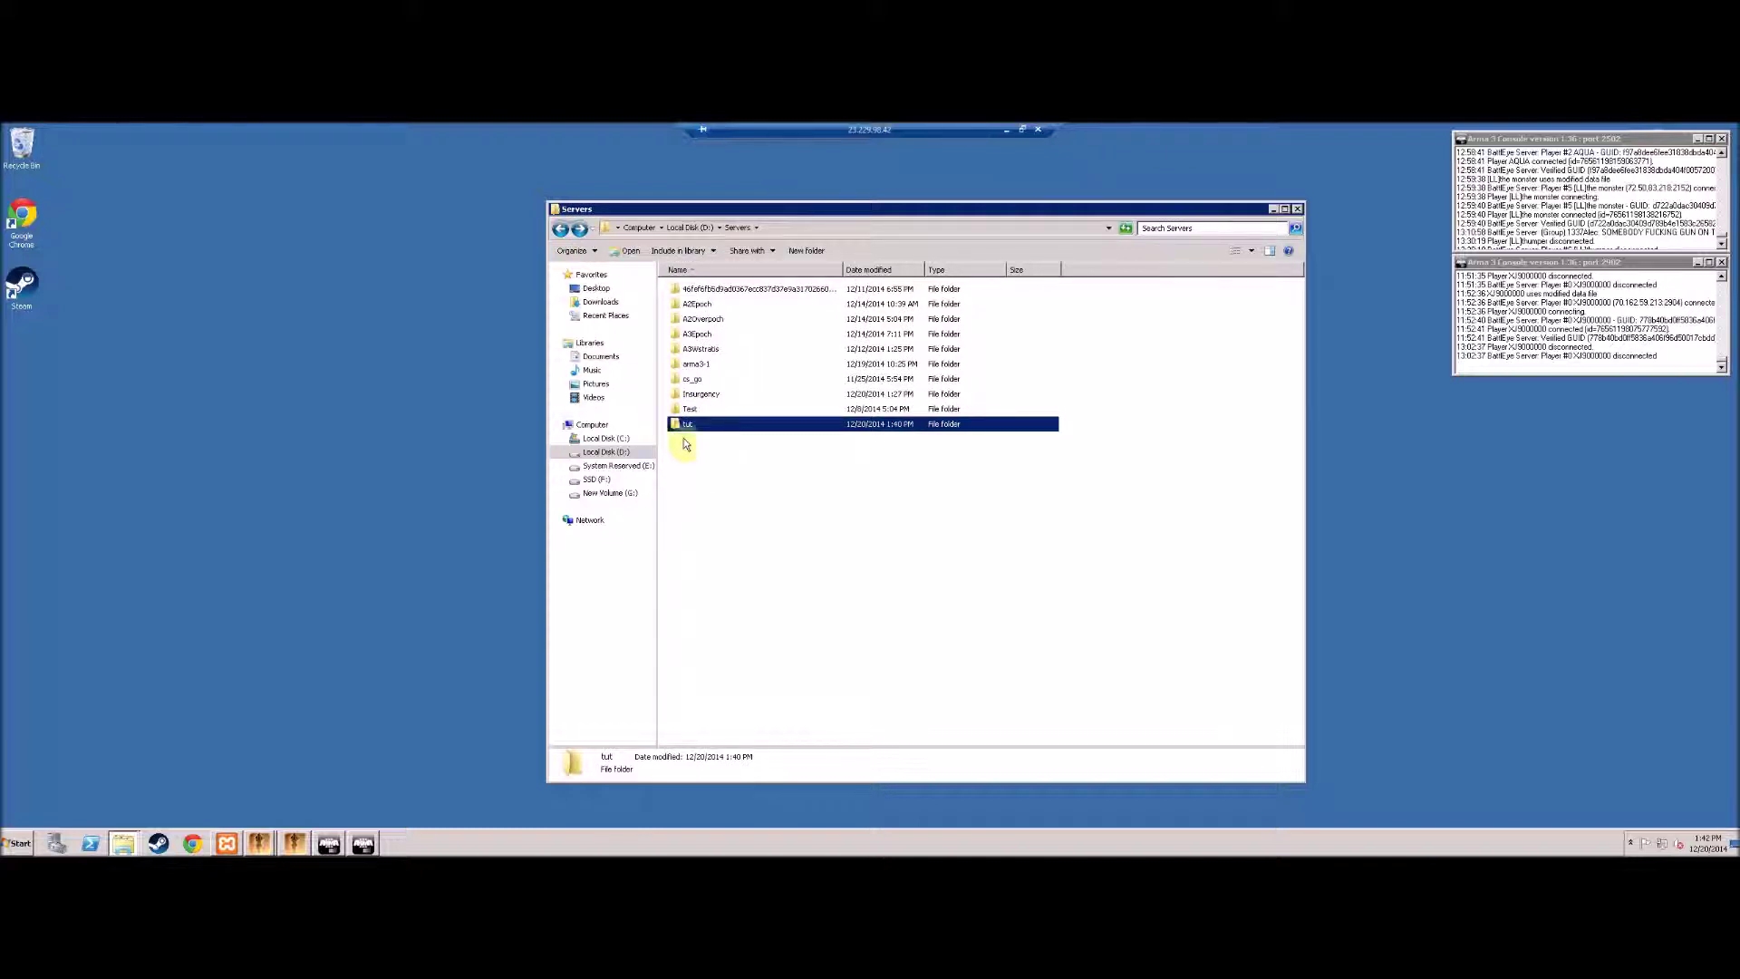
left_click(1014, 132)
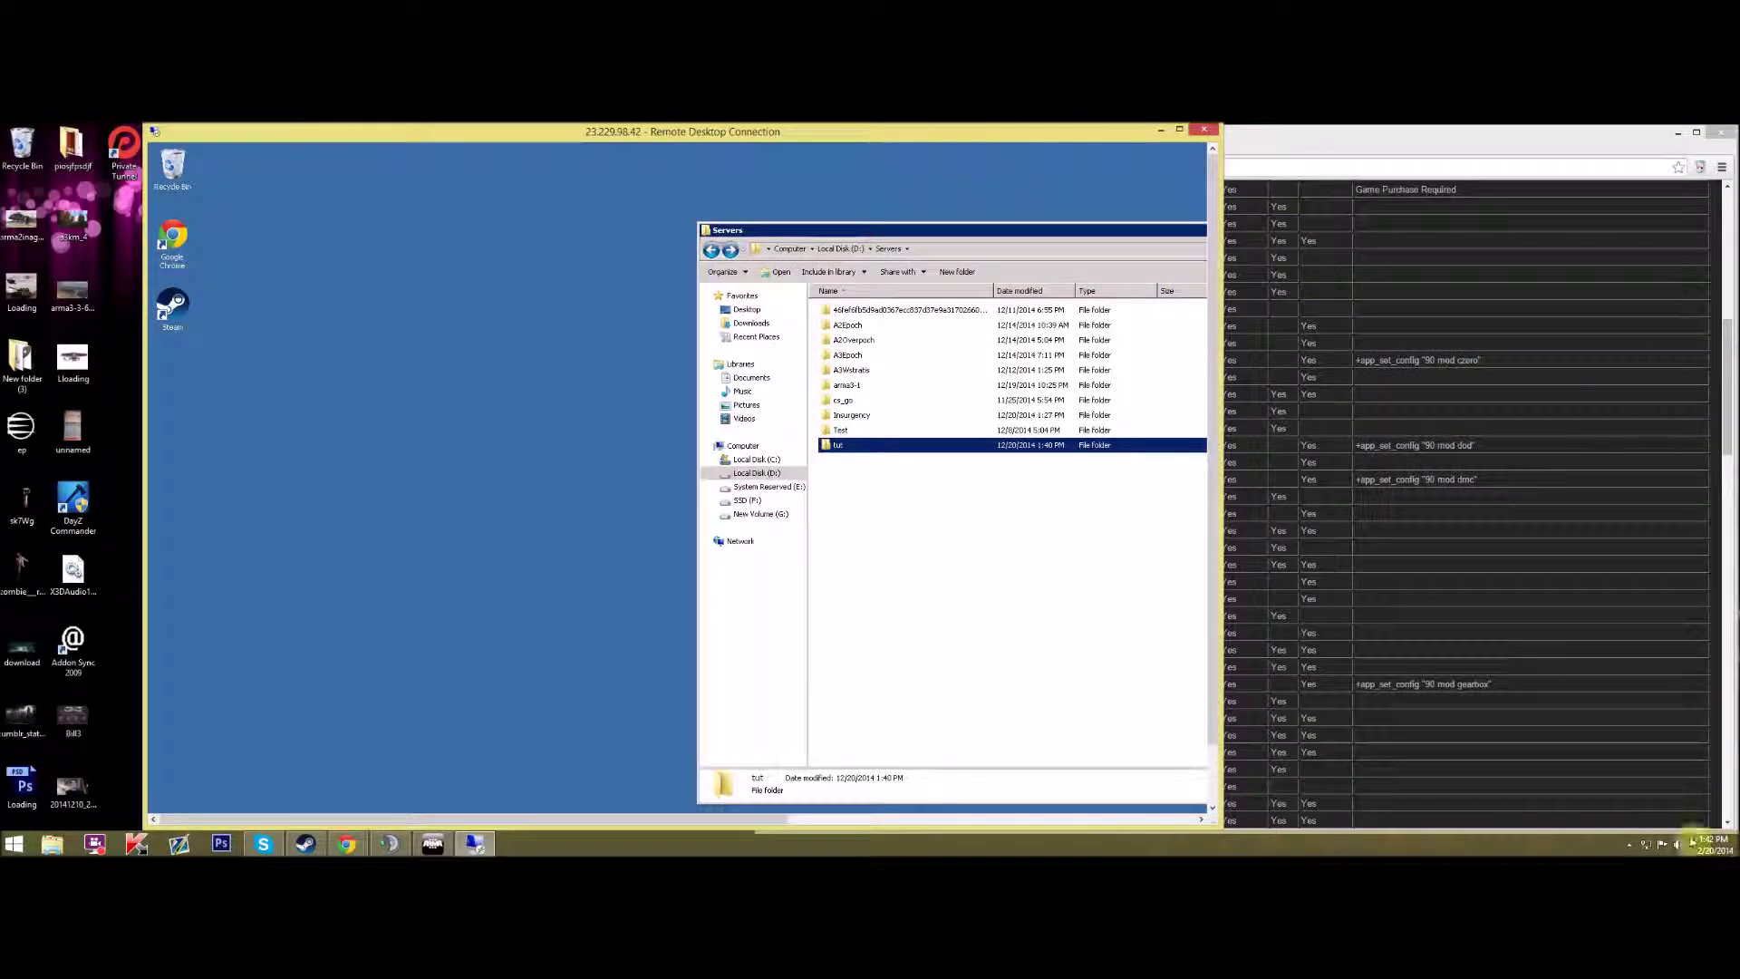
left_click(1636, 844)
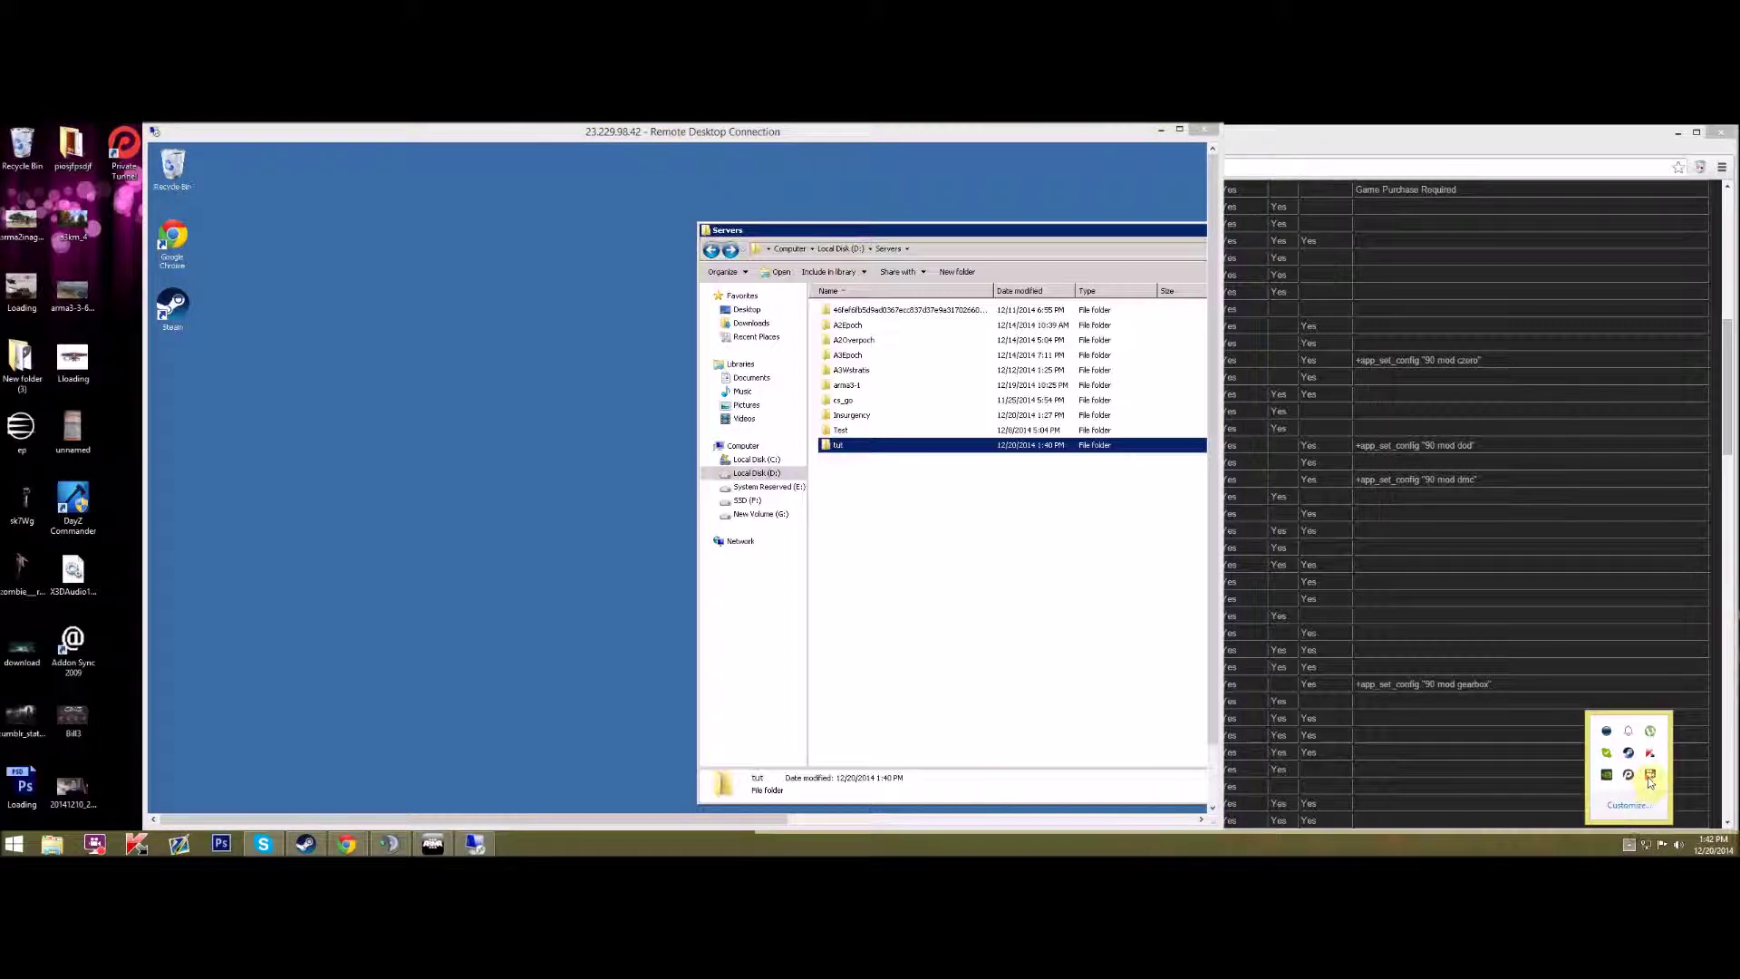